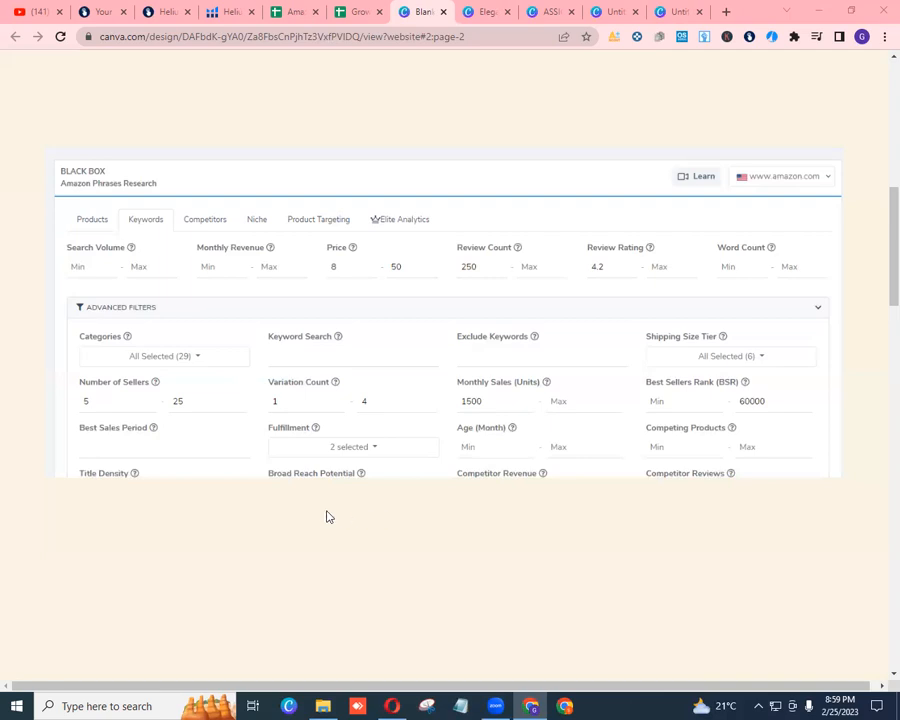
Review the Black Box keyword and competitor filter screenshots in the Canva assignment document
left_click(358, 11)
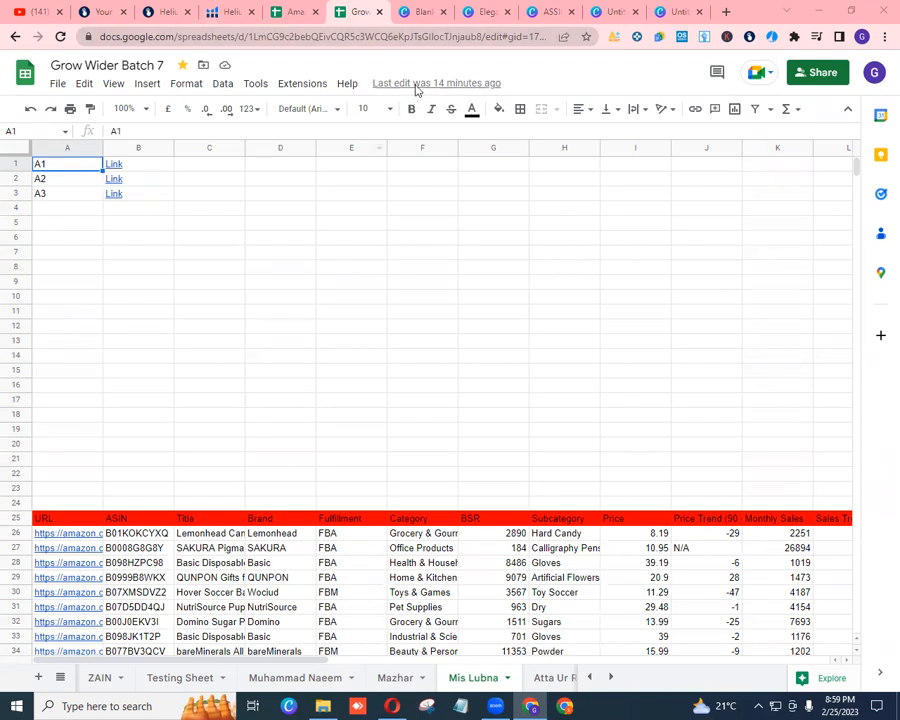
left_click(425, 14)
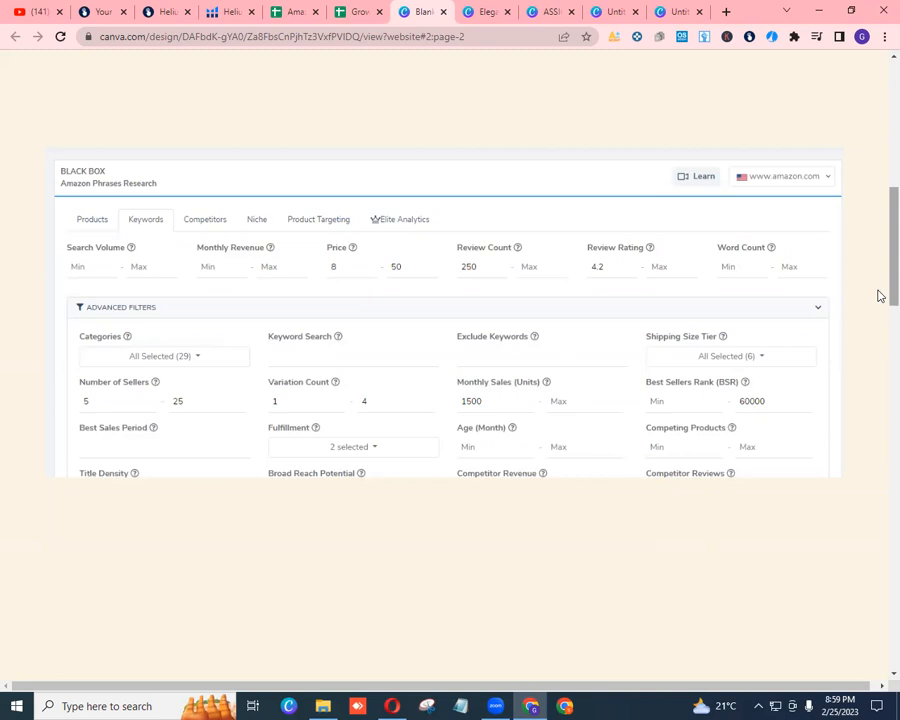
scroll(879, 368, "down", 2)
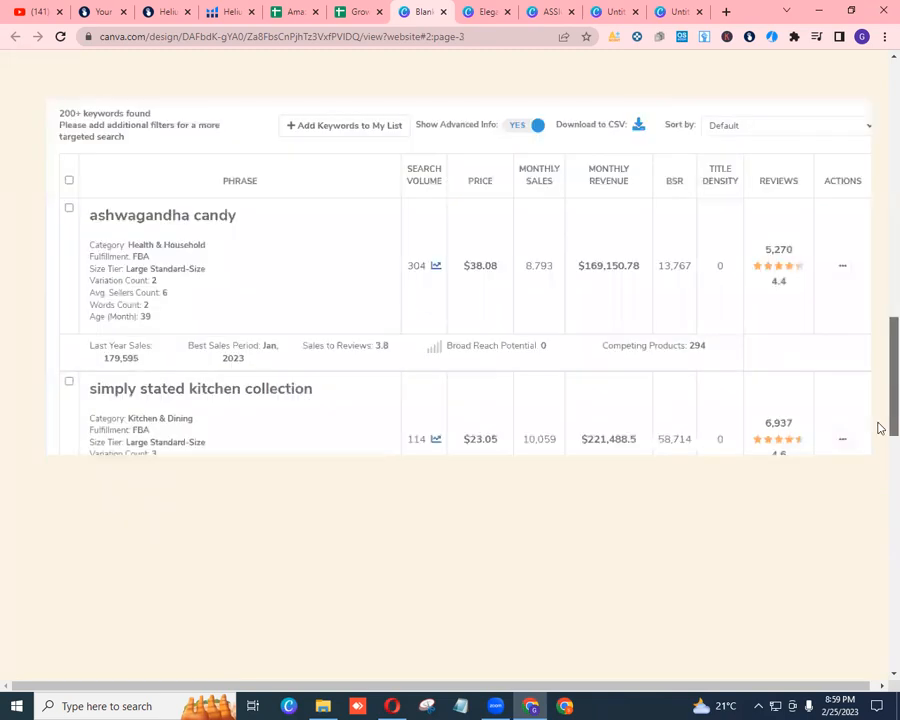
scroll(879, 428, "down", 5)
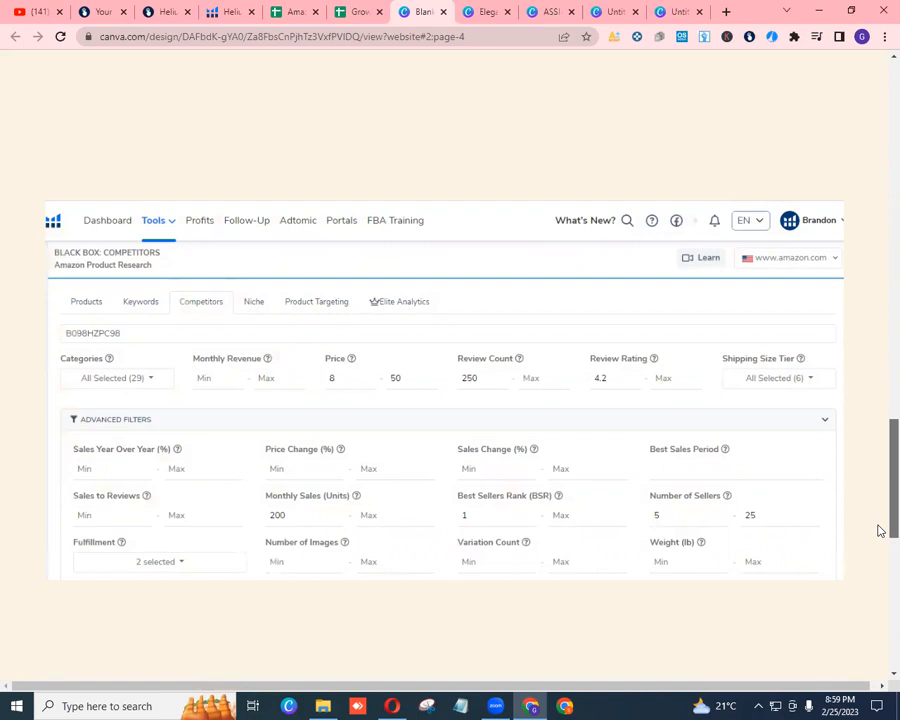
left_click_drag(880, 531, 878, 488)
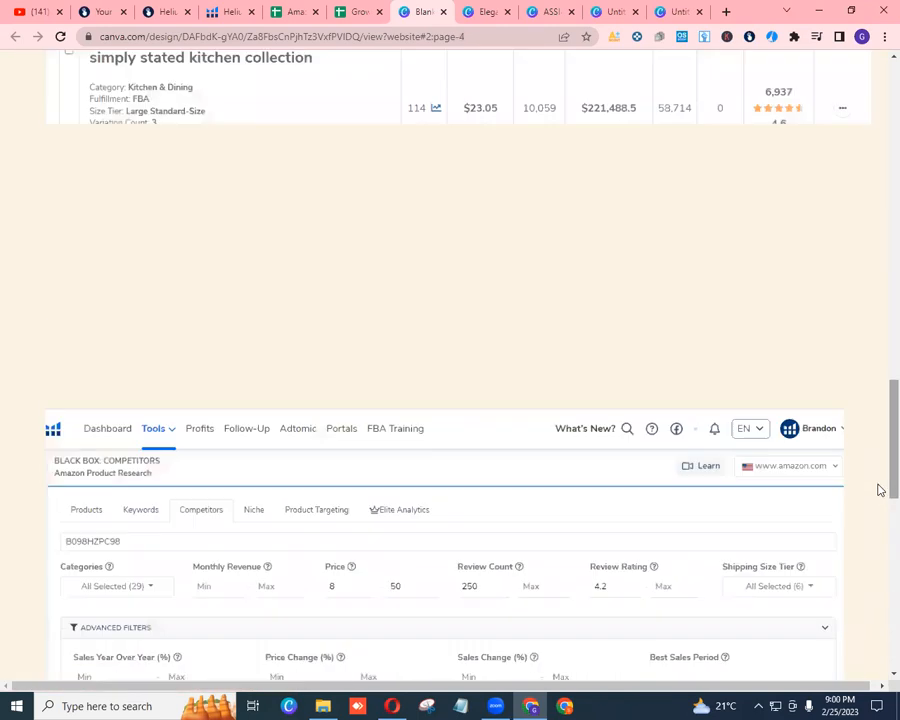
In the PERFORMANCE SHEET of the Grow Wider Batch 7 spreadsheet, enter 8 for A #02 and A #03 in row 15
left_click(345, 12)
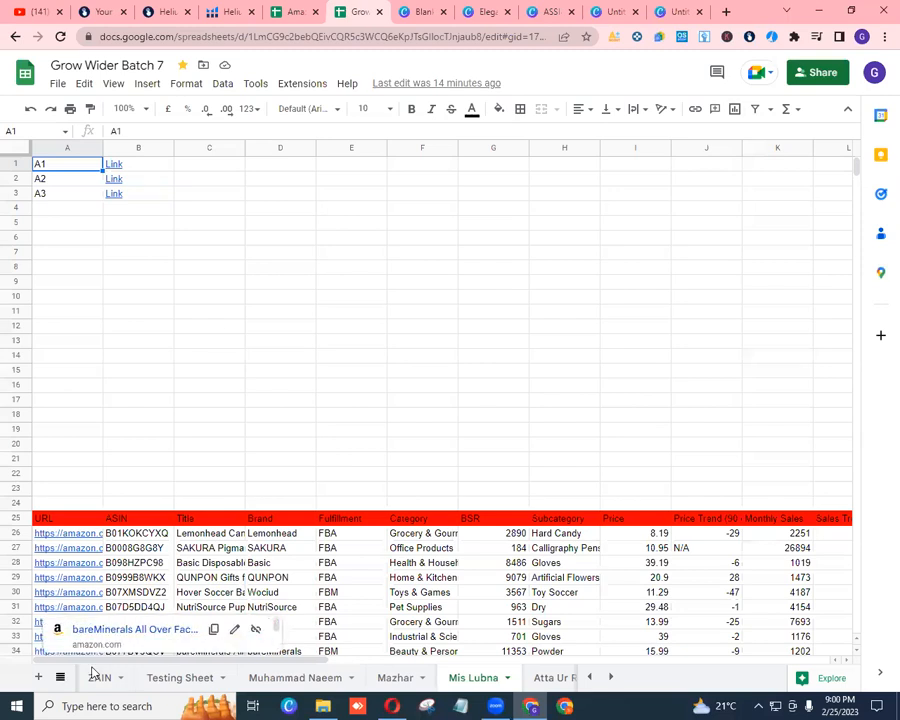
left_click(60, 677)
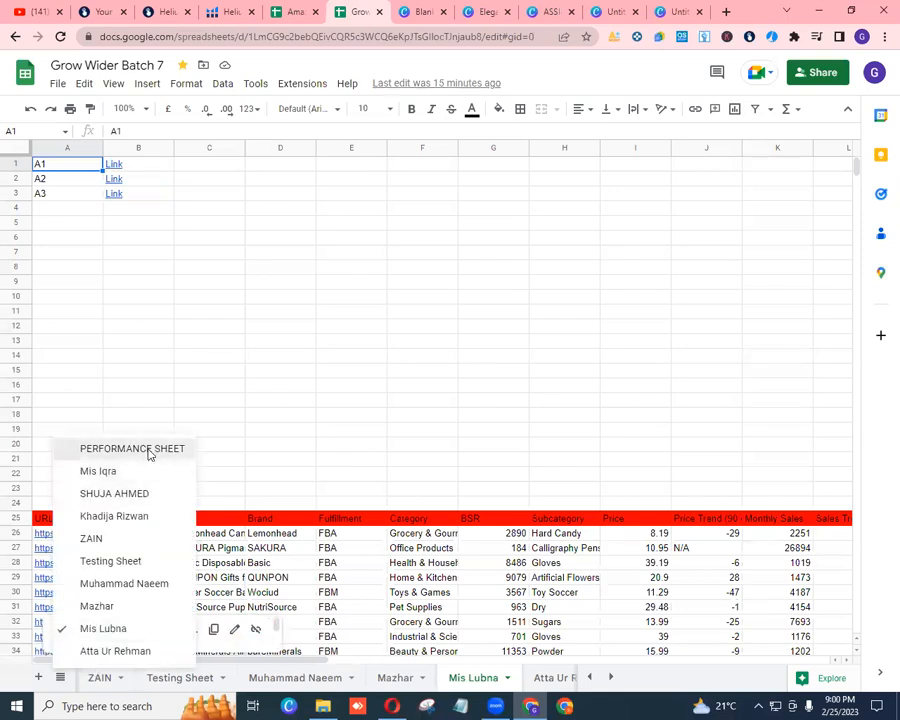
left_click(148, 451)
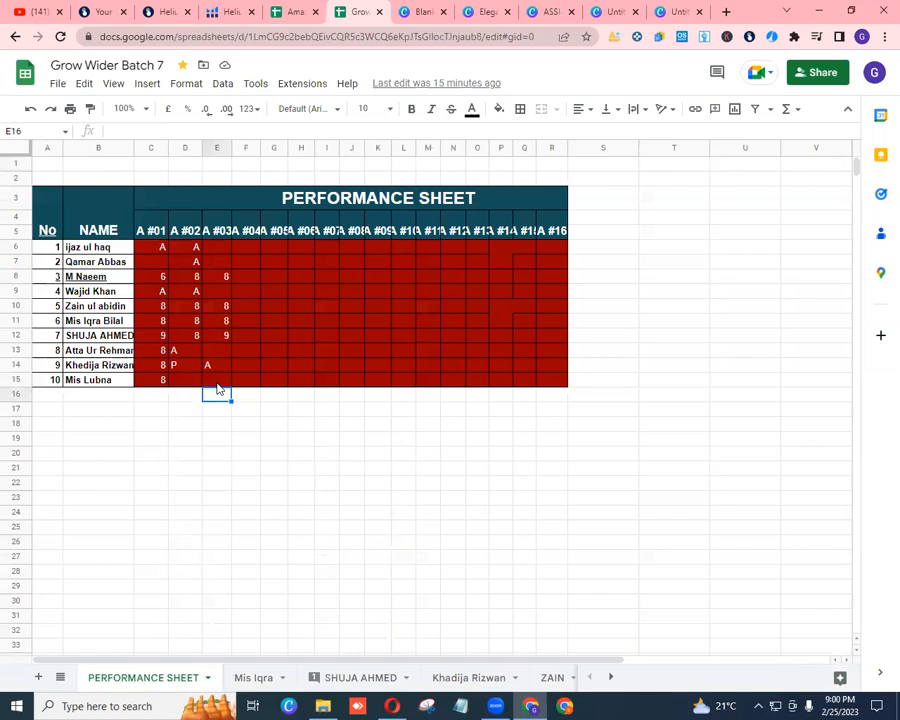
left_click(186, 382)
type("8")
left_click(208, 382)
type("8")
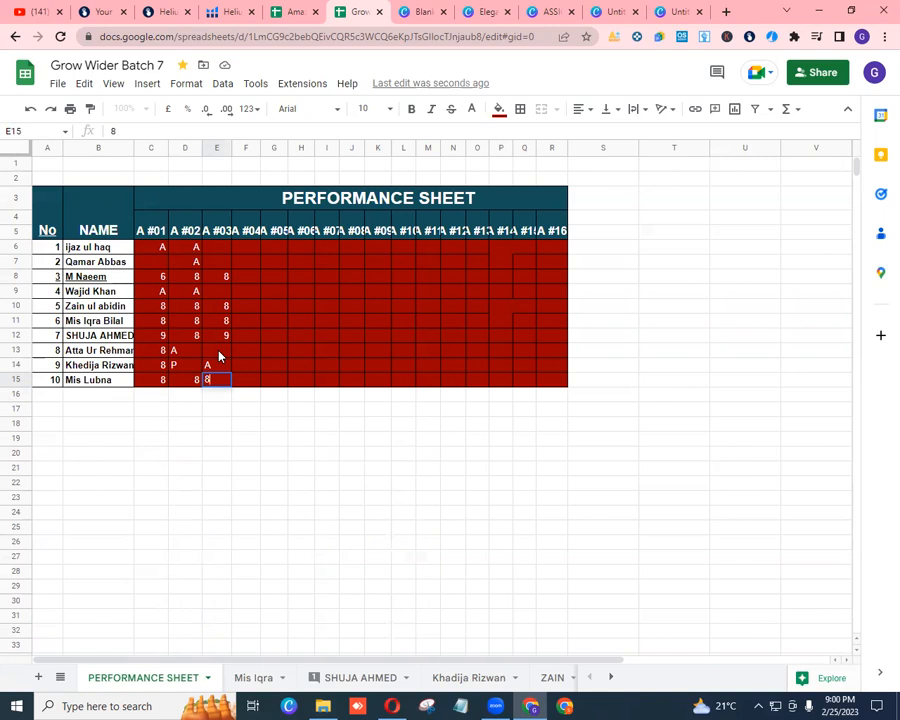
Close the five open Canva pages, keeping the Grow Wider Batch 7 spreadsheet open
left_click(443, 12)
left_click(443, 12)
left_click(443, 12)
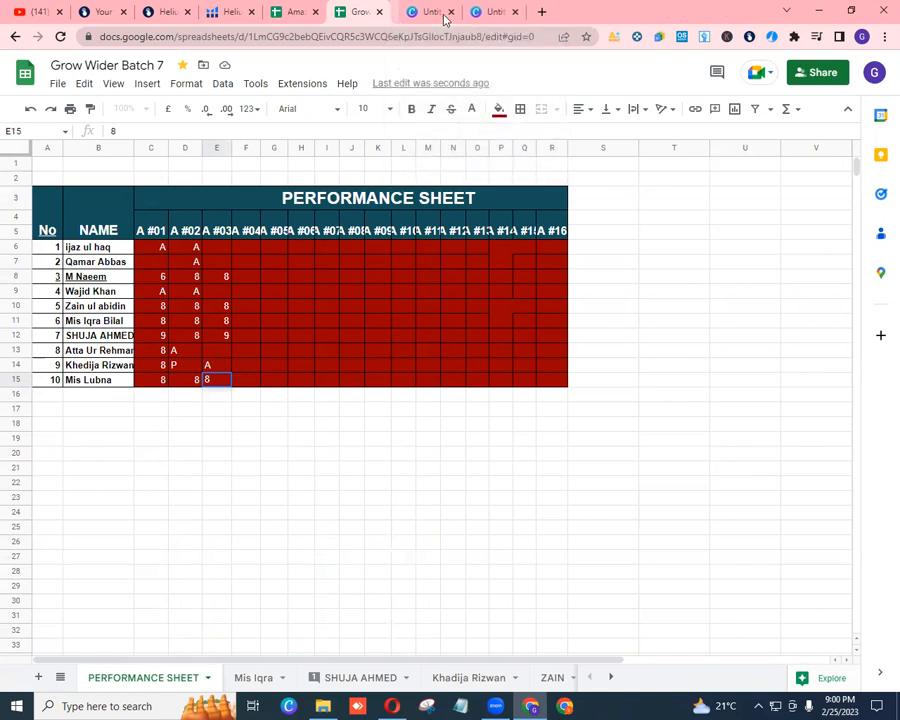
left_click(444, 12)
left_click(444, 12)
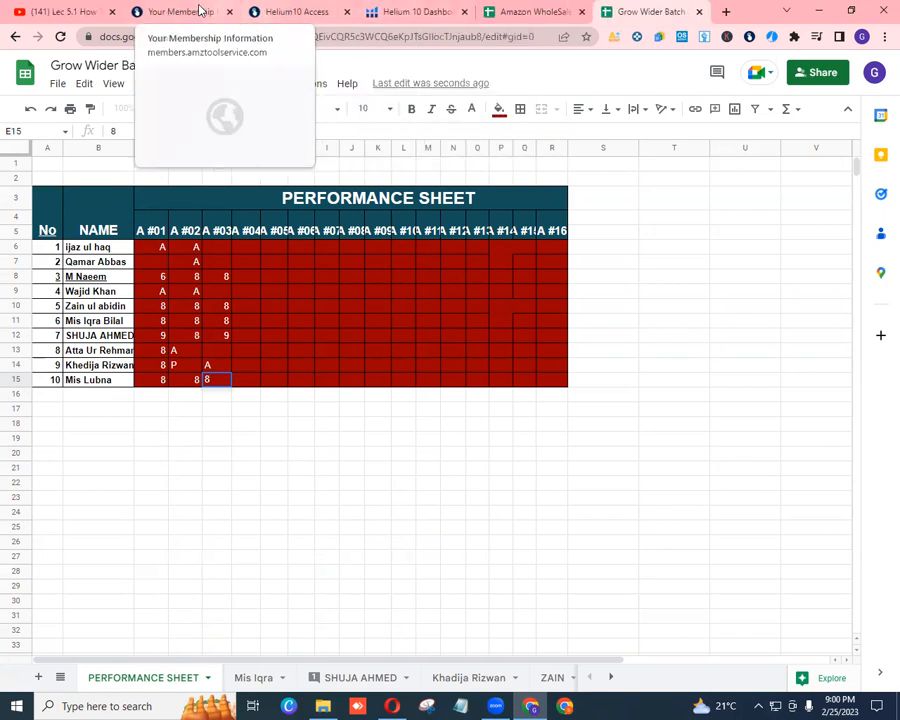
Close the old Helium 10 pages and log in to the AMZ Tool Service members area with the saved credentials
left_click(160, 14)
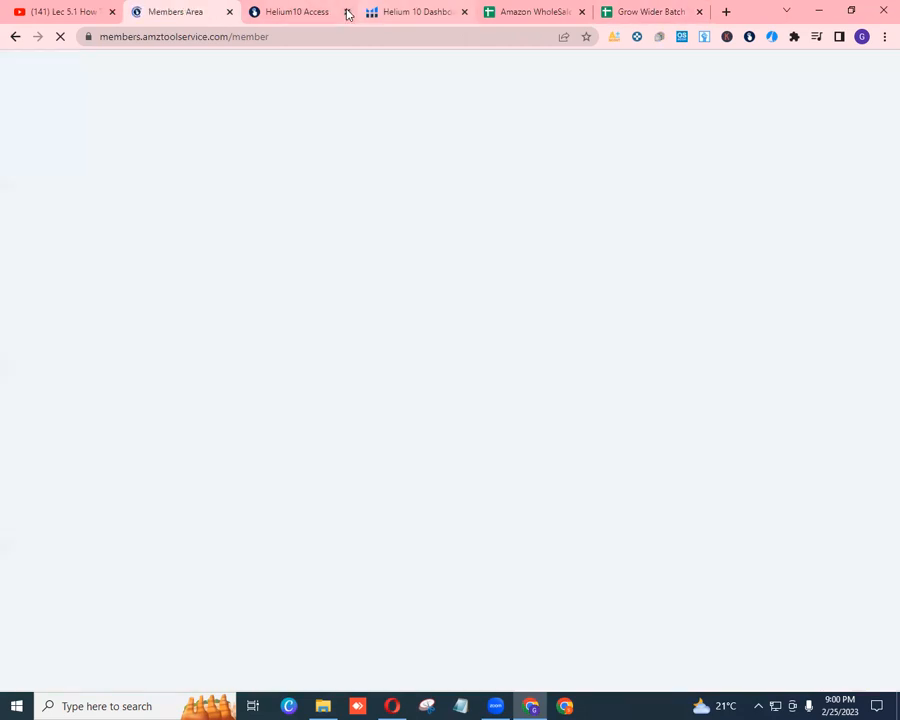
left_click(347, 12)
left_click(347, 12)
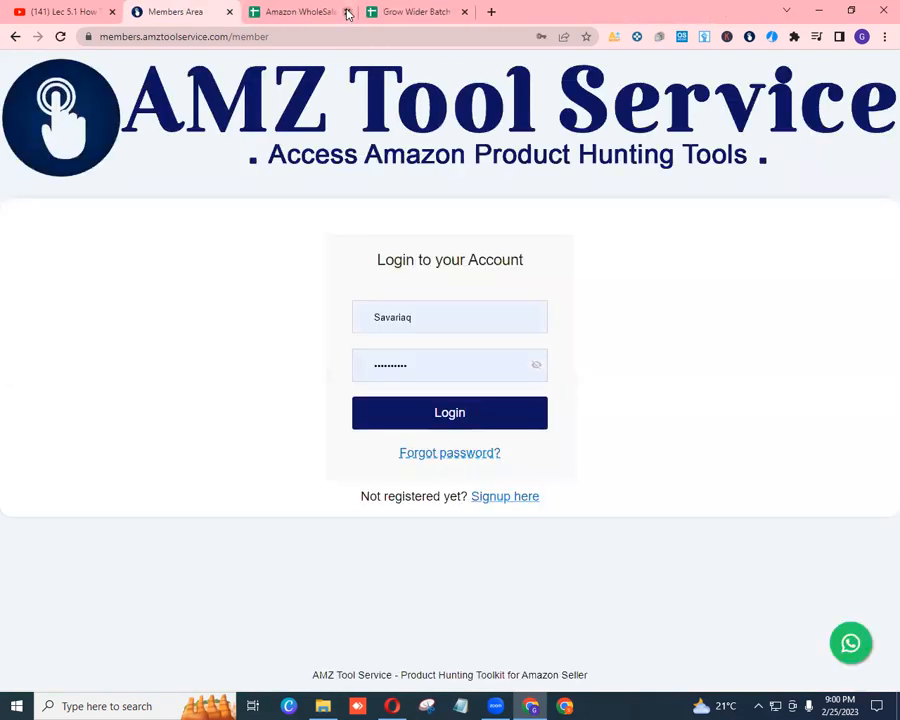
left_click(426, 414)
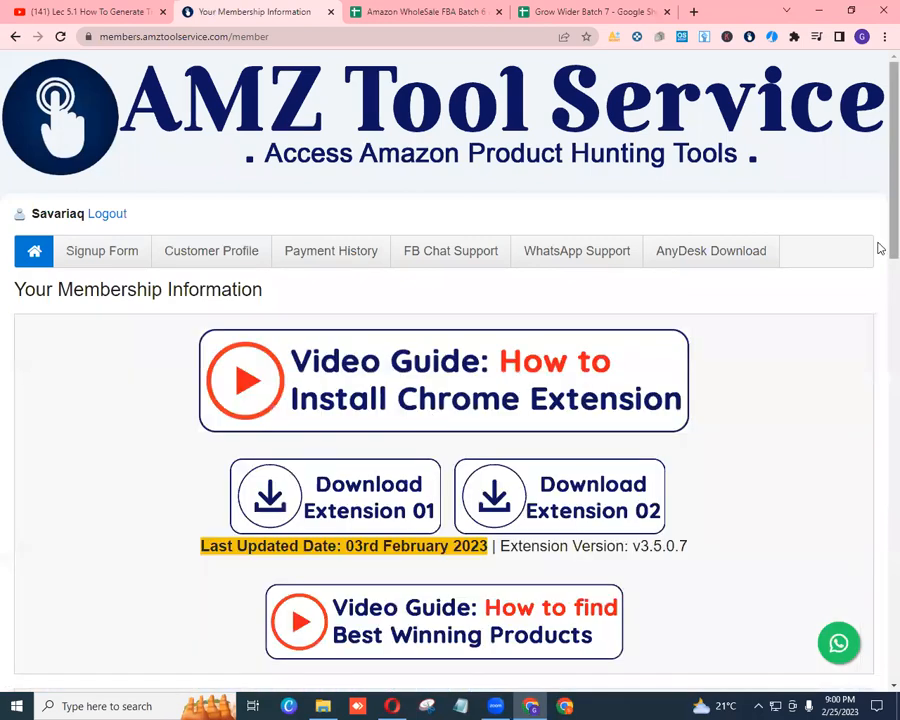
Open the Helium10 Access resource and launch the Helium10 Web + Ext. 01 account
scroll(878, 243, "down", 5)
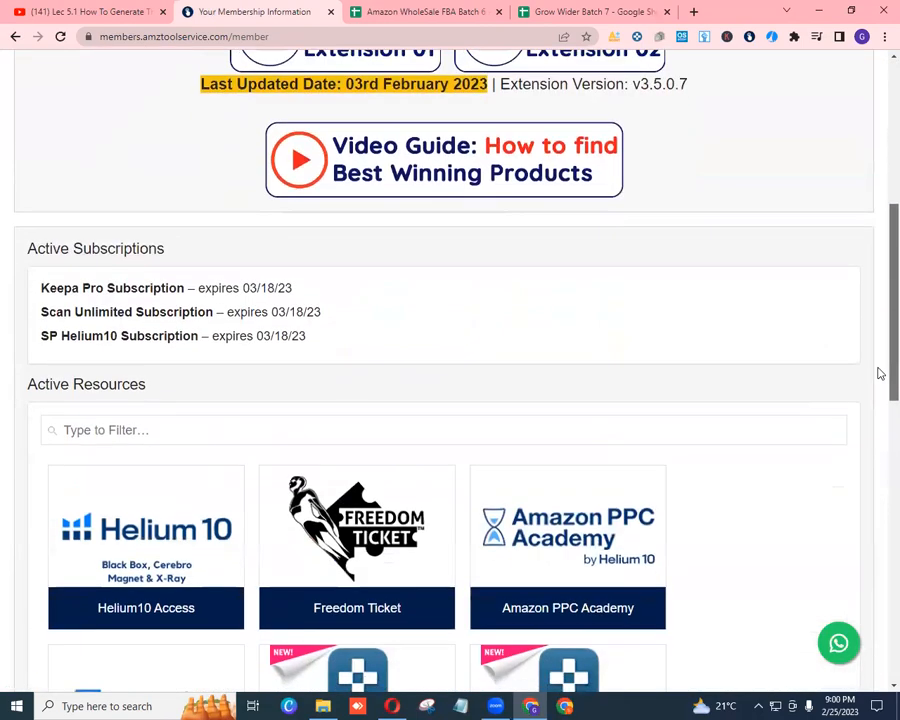
scroll(880, 373, "down", 3)
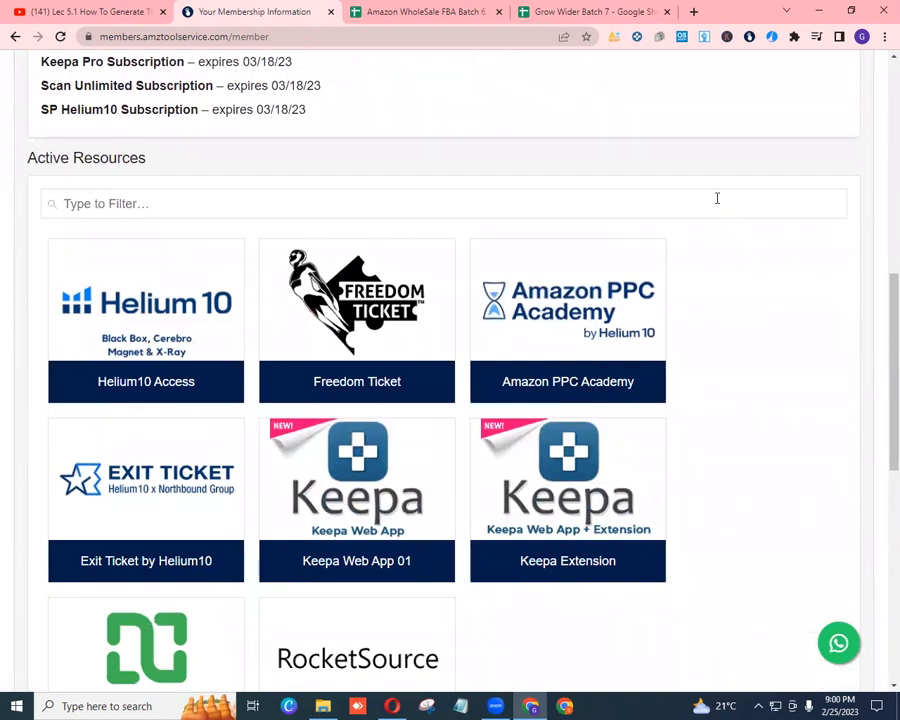
left_click(123, 386)
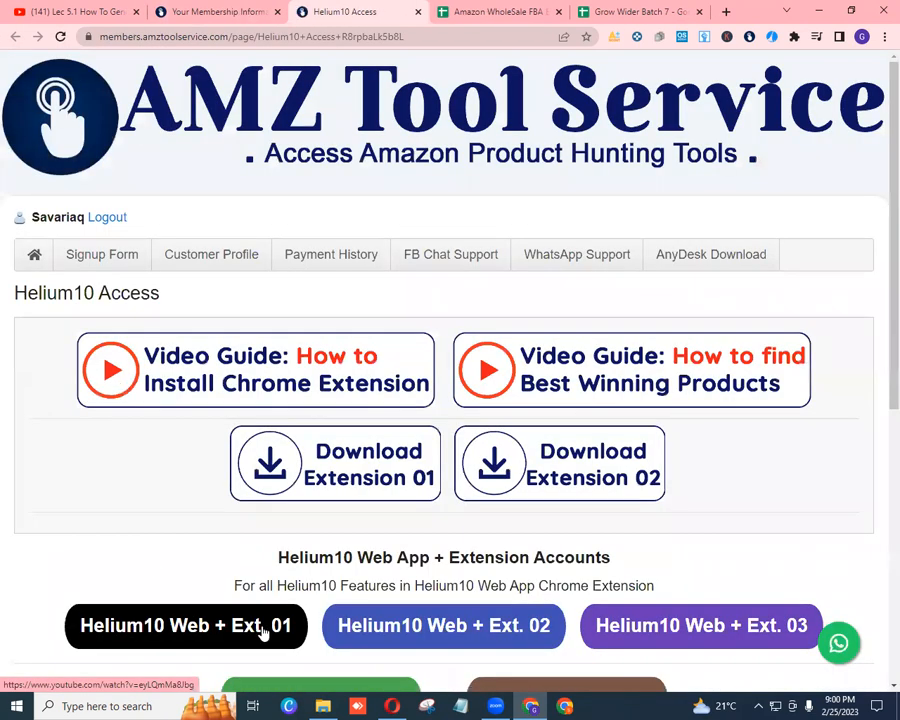
scroll(880, 338, "down", 2)
scroll(880, 338, "down", 1)
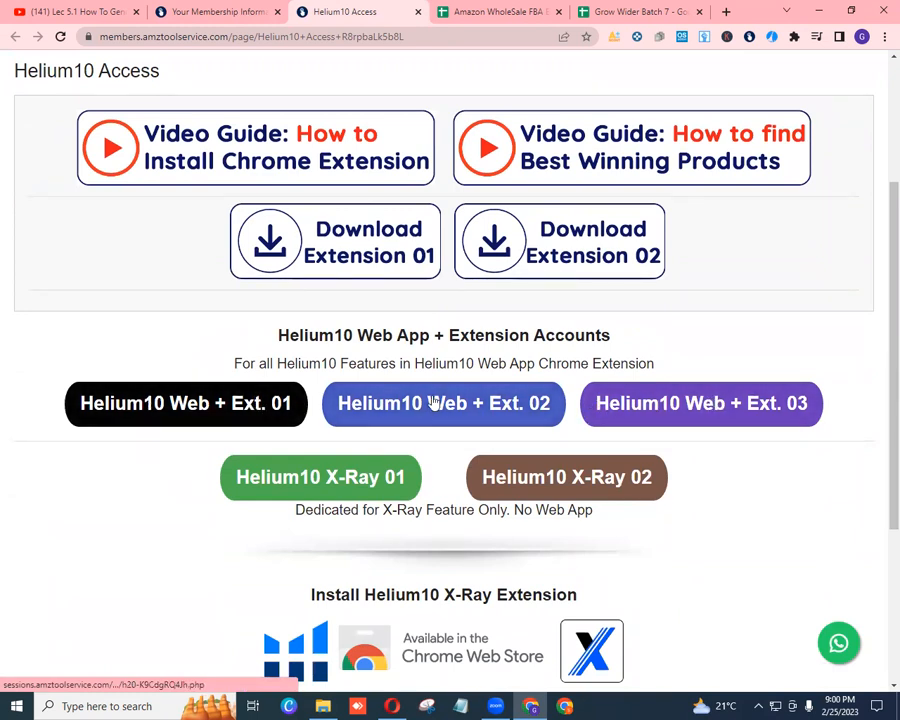
left_click(229, 414)
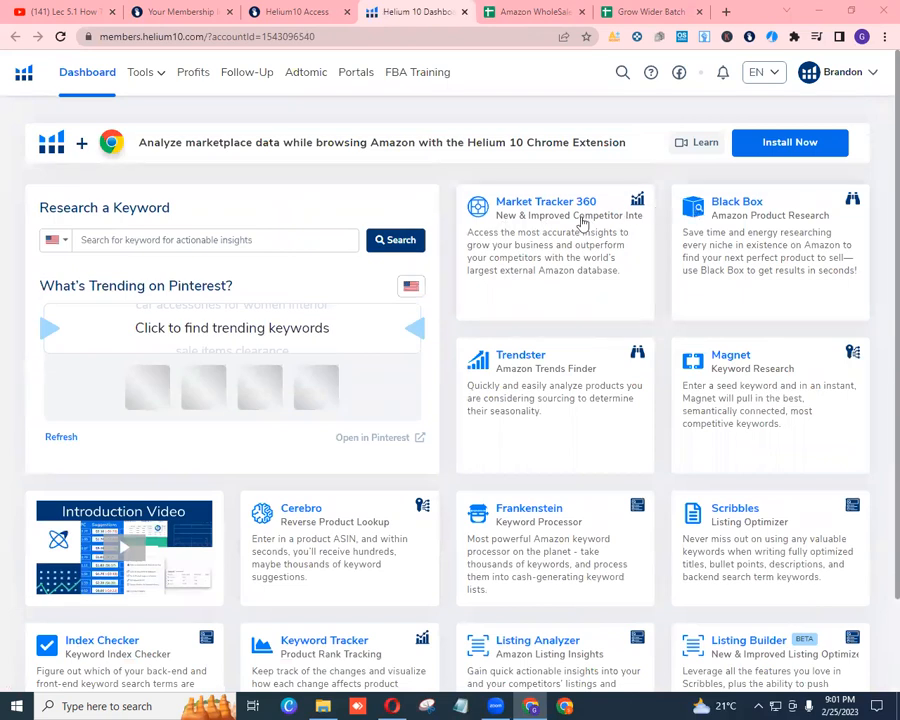
Open the Black Box product research tool, look over its marketplace choices, and switch to the Niche search
left_click(722, 202)
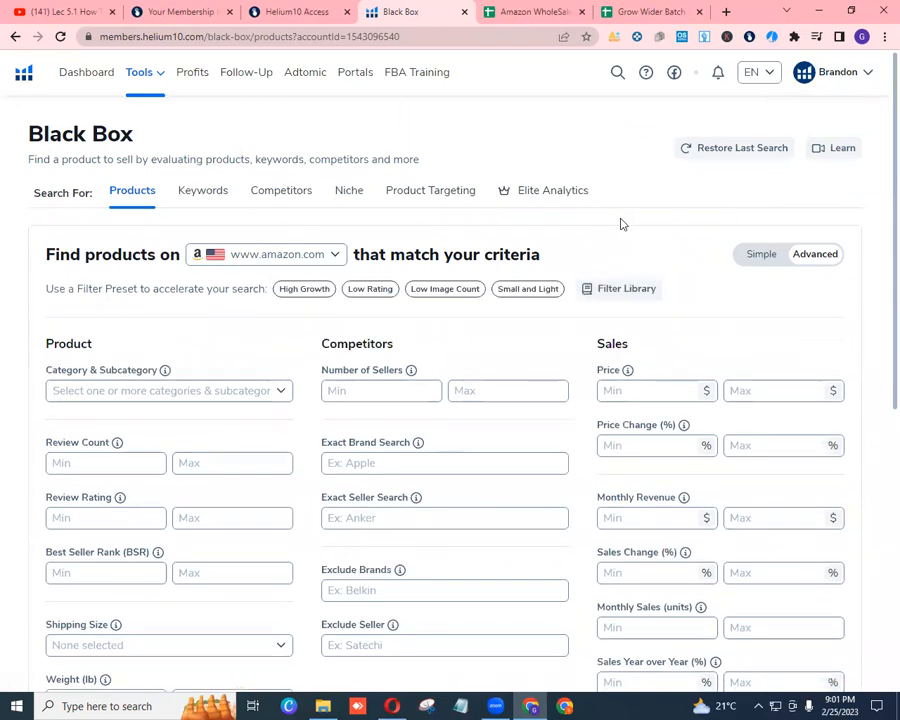
left_click(337, 256)
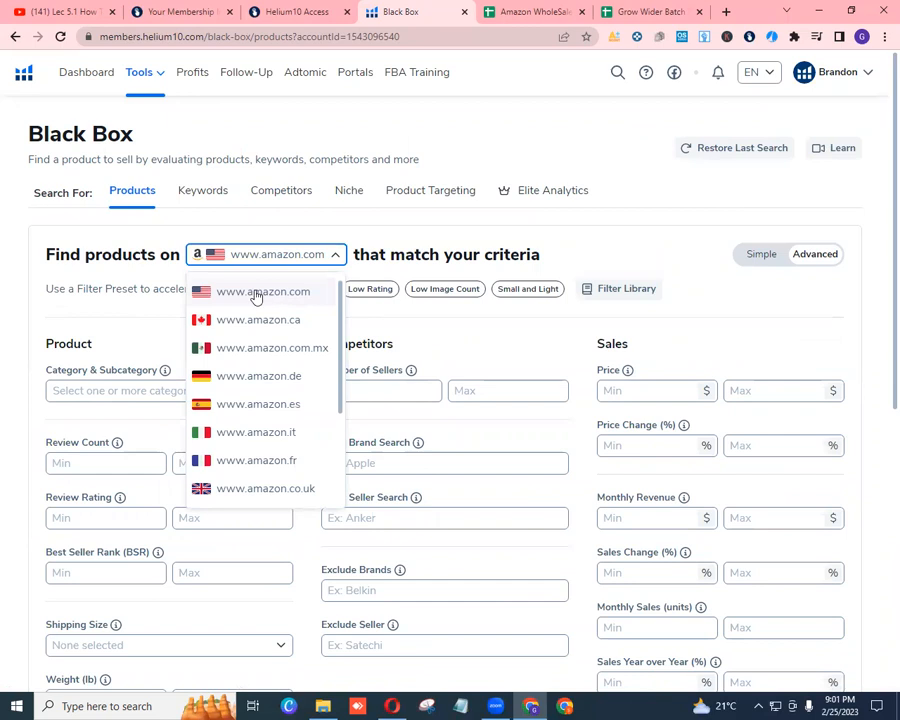
left_click(424, 232)
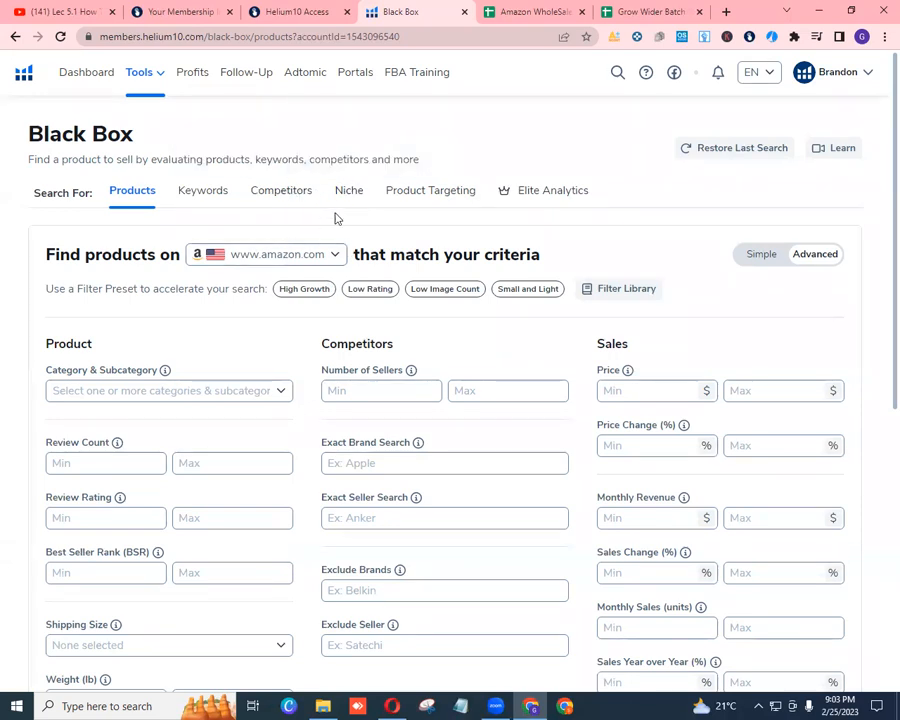
left_click(351, 197)
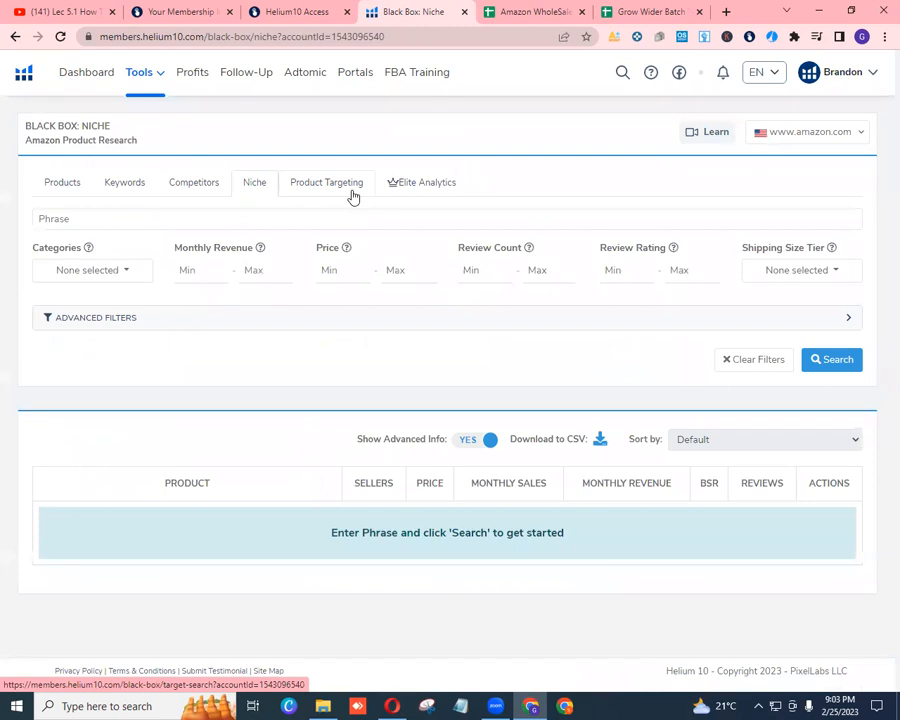
Enter wood as the niche search phrase and include all categories
left_click(192, 220)
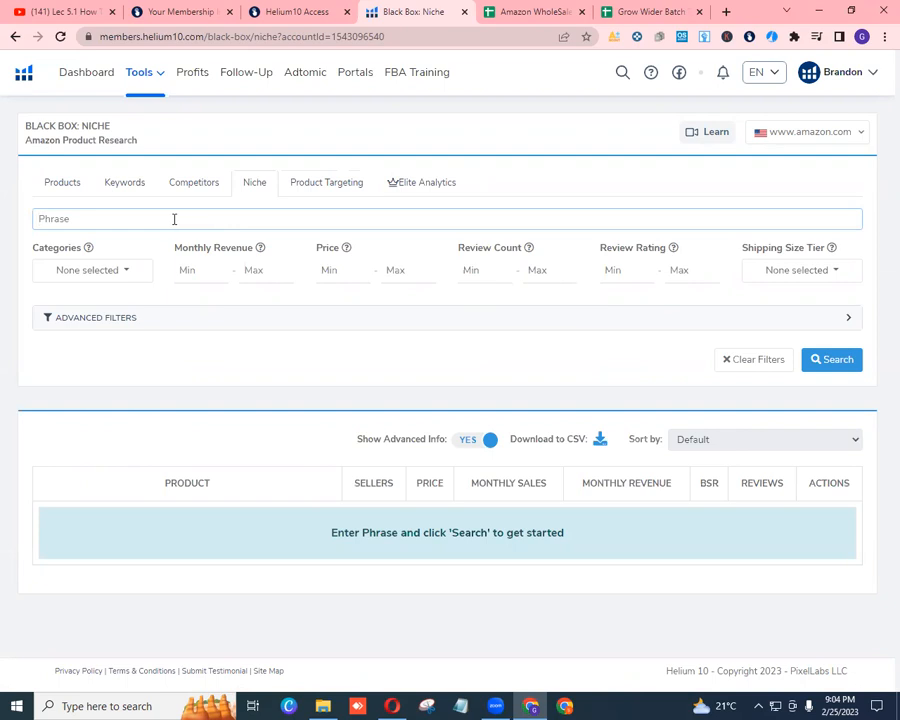
type("wood")
left_click(127, 272)
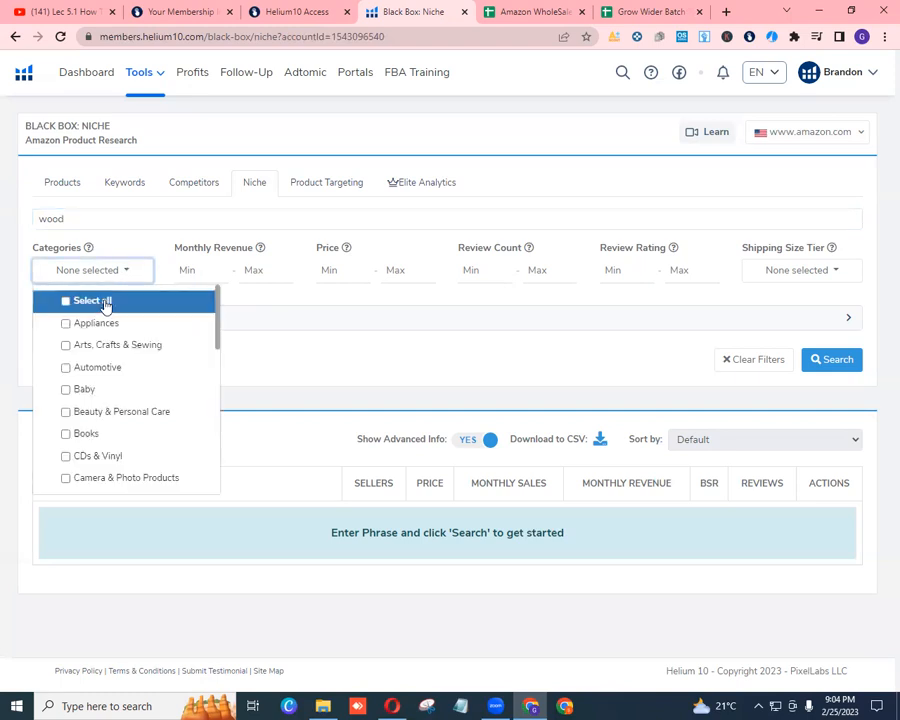
left_click(104, 302)
left_click(240, 300)
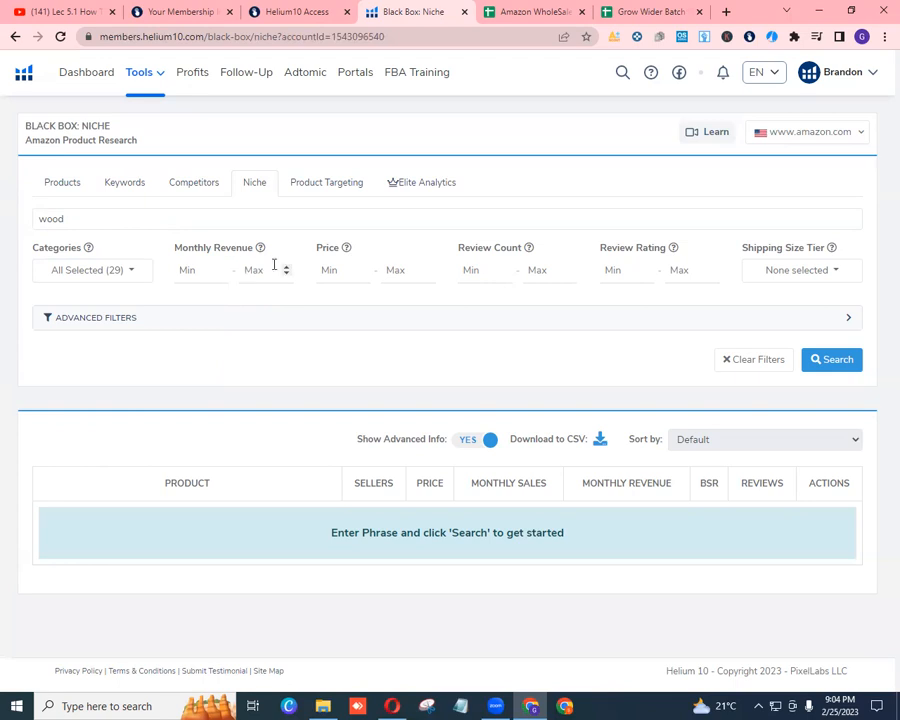
Set the price filter to a range of 8 to 50
left_click(335, 268)
type("8")
left_click(397, 270)
type("50")
Set the minimum review count to 250 and the minimum review rating to 4.2
left_click(478, 272)
type("2")
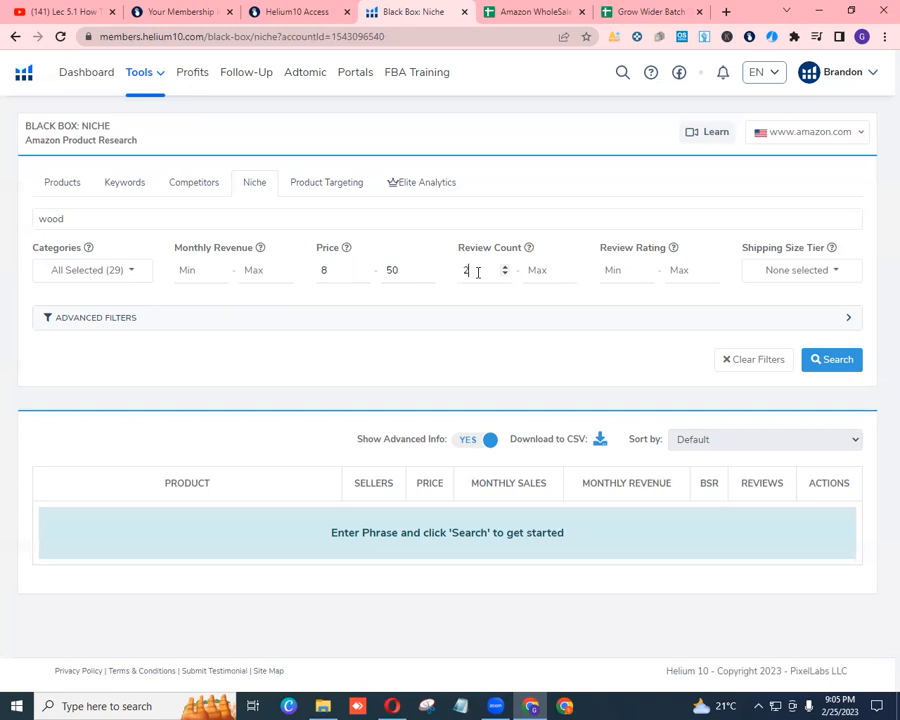
type("50")
type("0")
left_click(630, 269)
type("4.2")
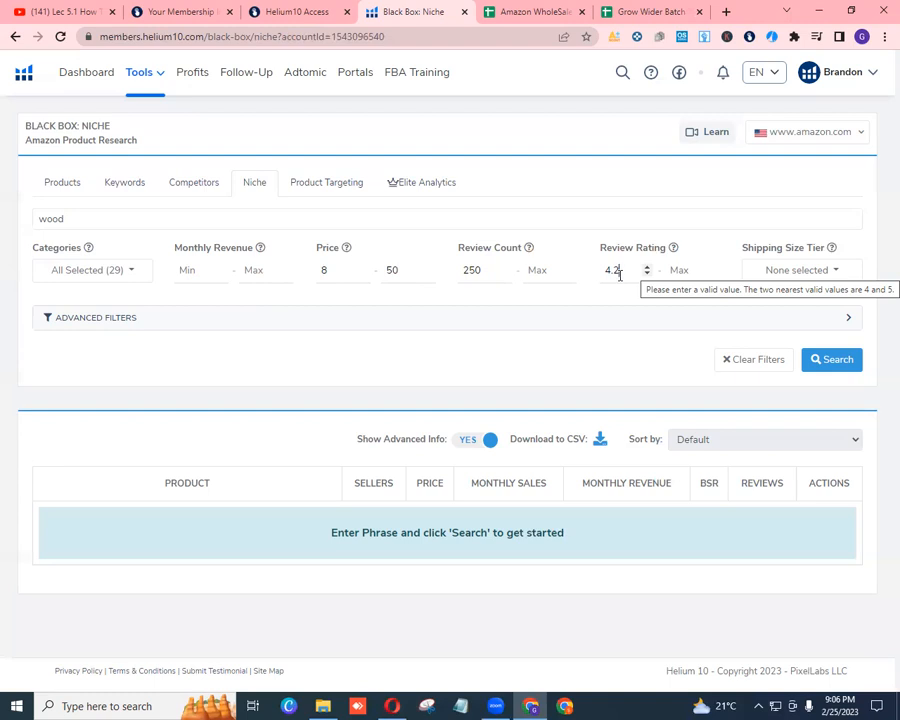
Include all shipping size tiers in the niche search
left_click(836, 278)
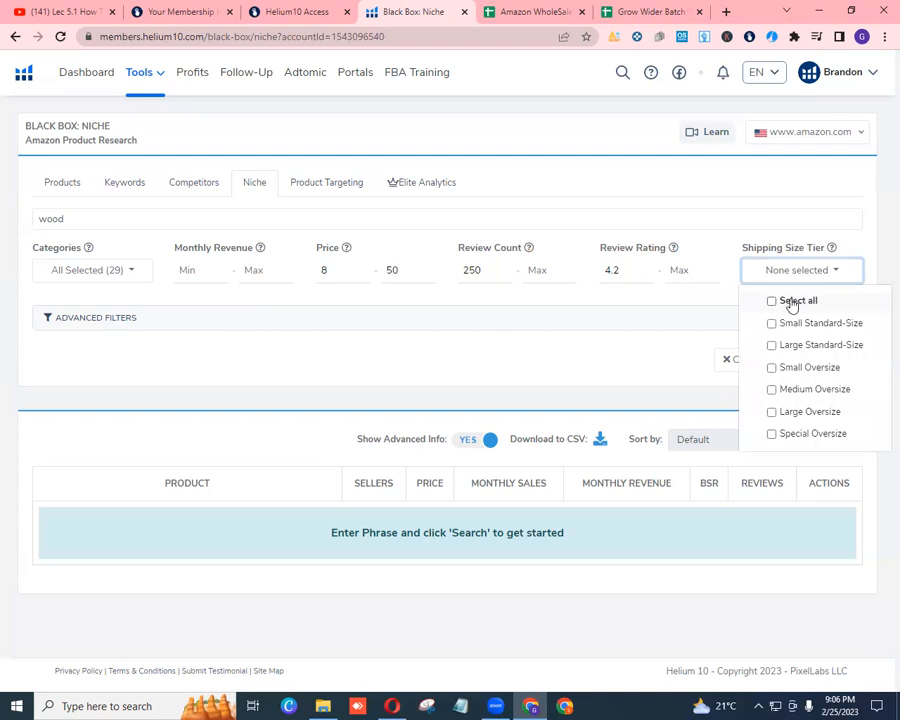
left_click(792, 302)
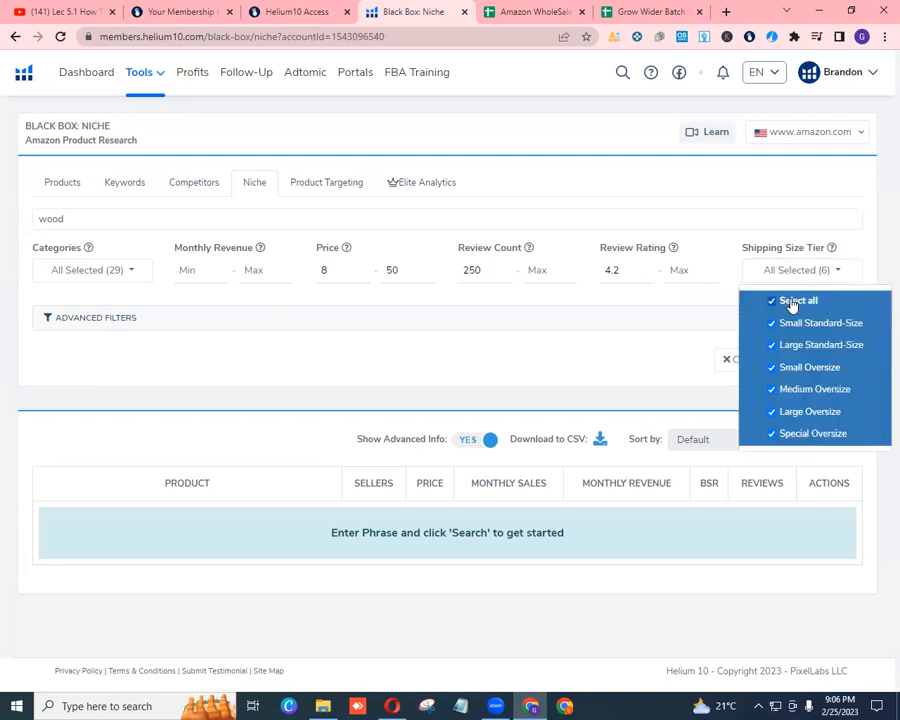
left_click(727, 301)
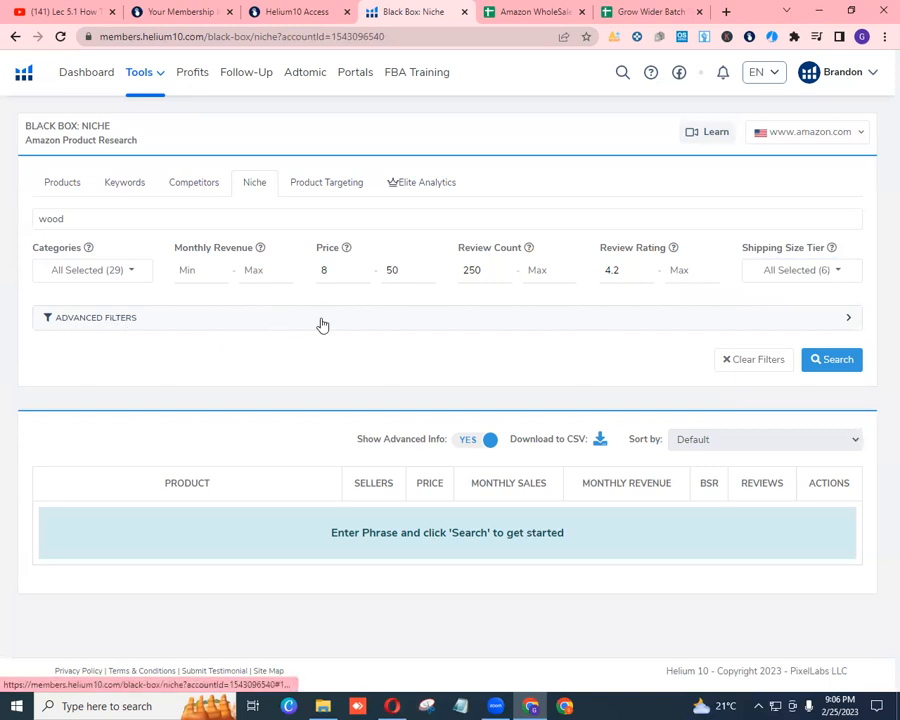
In the advanced filters, set the minimum monthly sales to 300 units and the maximum Best Sellers Rank to 60000
left_click(129, 317)
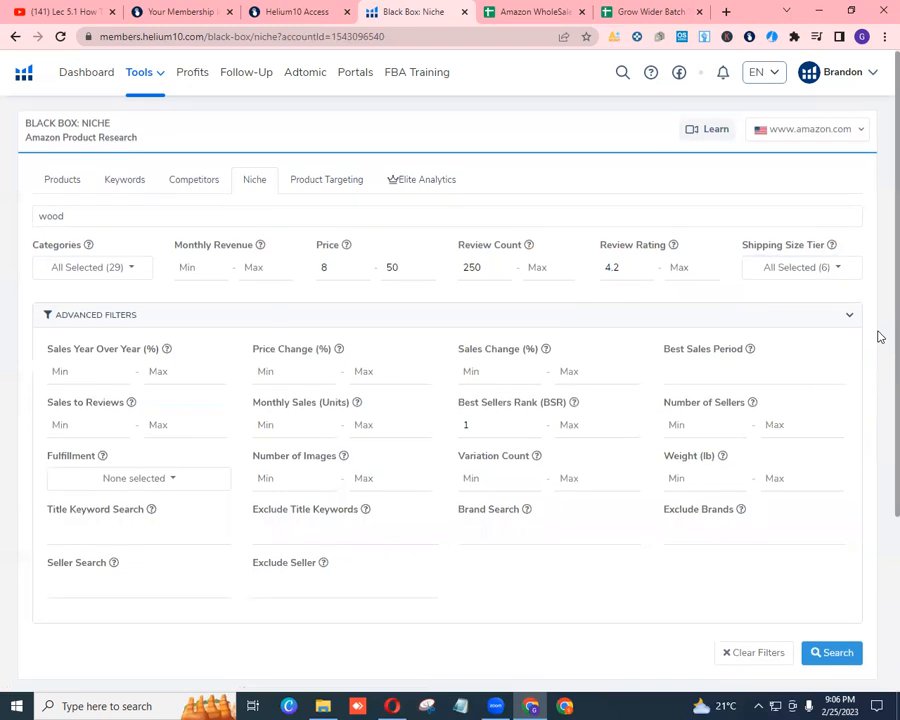
scroll(860, 336, "down", 1)
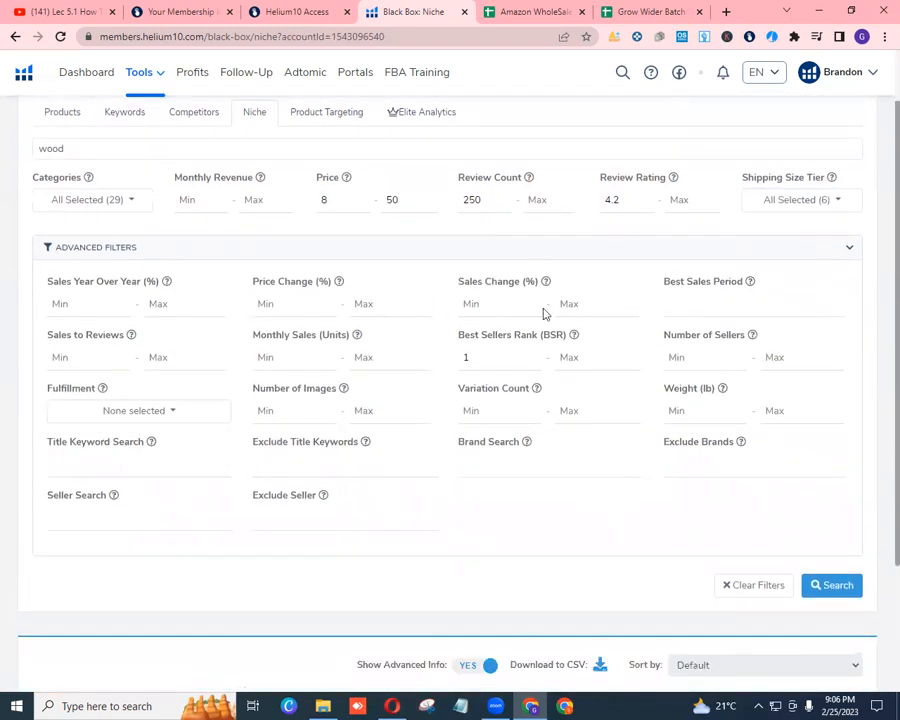
left_click(291, 356)
type("300")
left_click(589, 357)
type("6000")
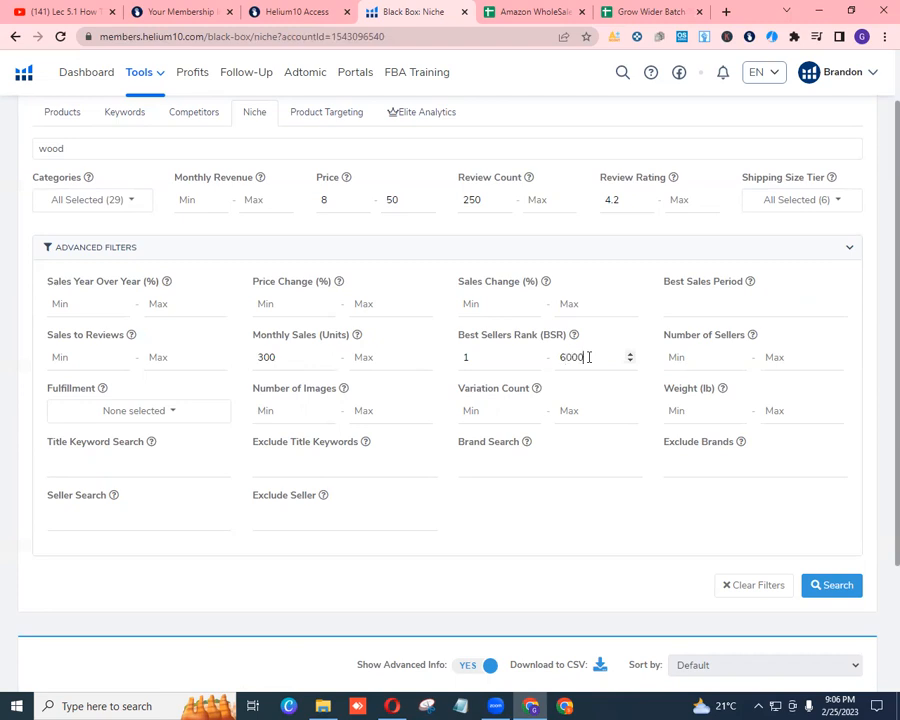
type("0")
Set the number of sellers filter to a range of 5 to 25
left_click(697, 357)
type("5")
left_click(787, 357)
type("25")
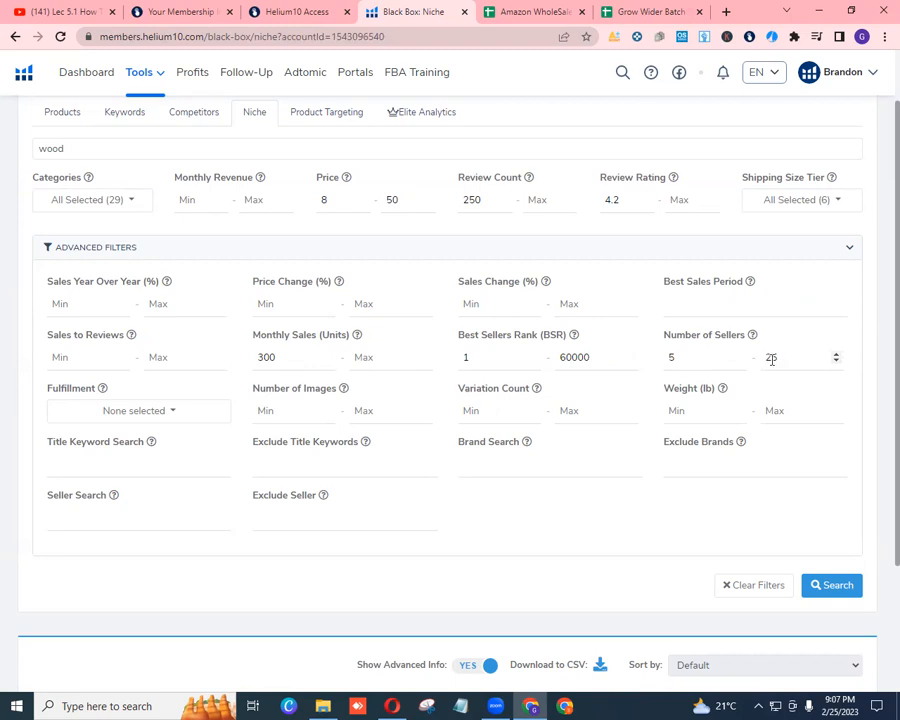
Restrict the fulfillment filter to FBA and FBM sellers, leaving Amazon unselected
left_click(170, 418)
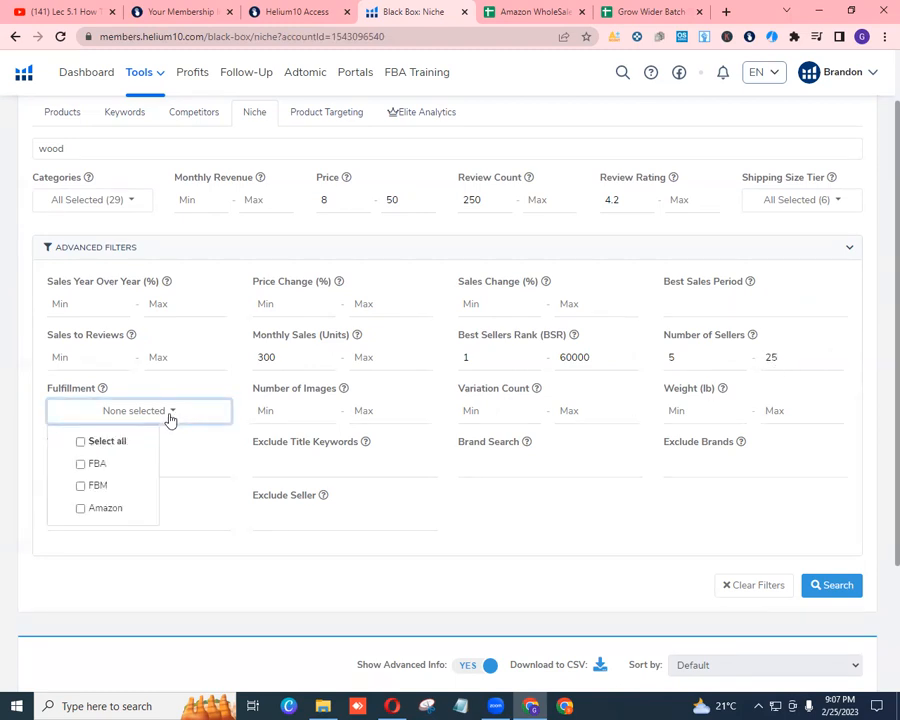
left_click(115, 467)
left_click(117, 487)
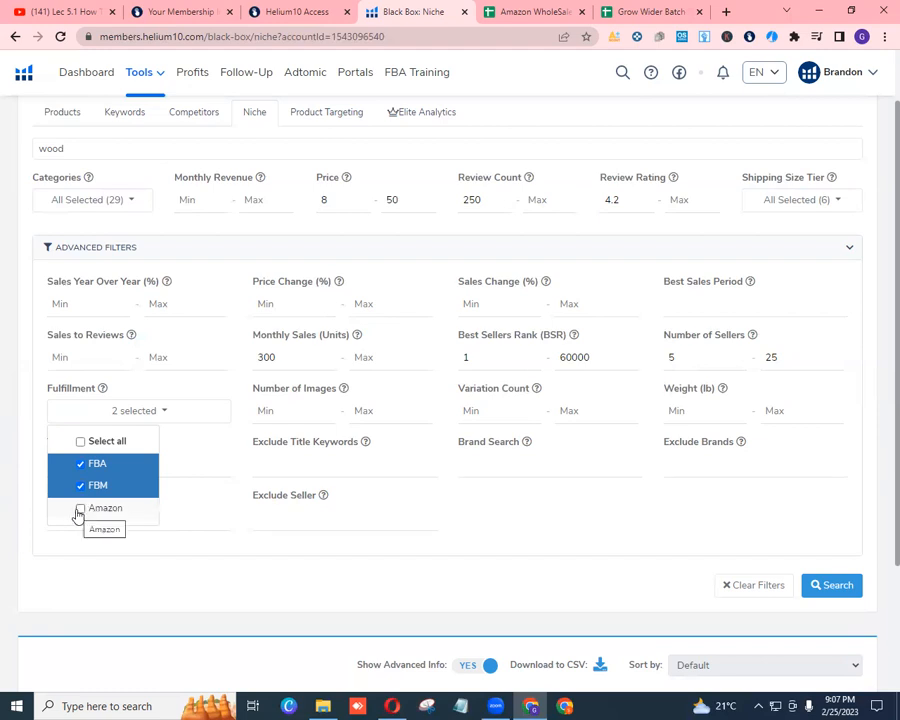
left_click(194, 492)
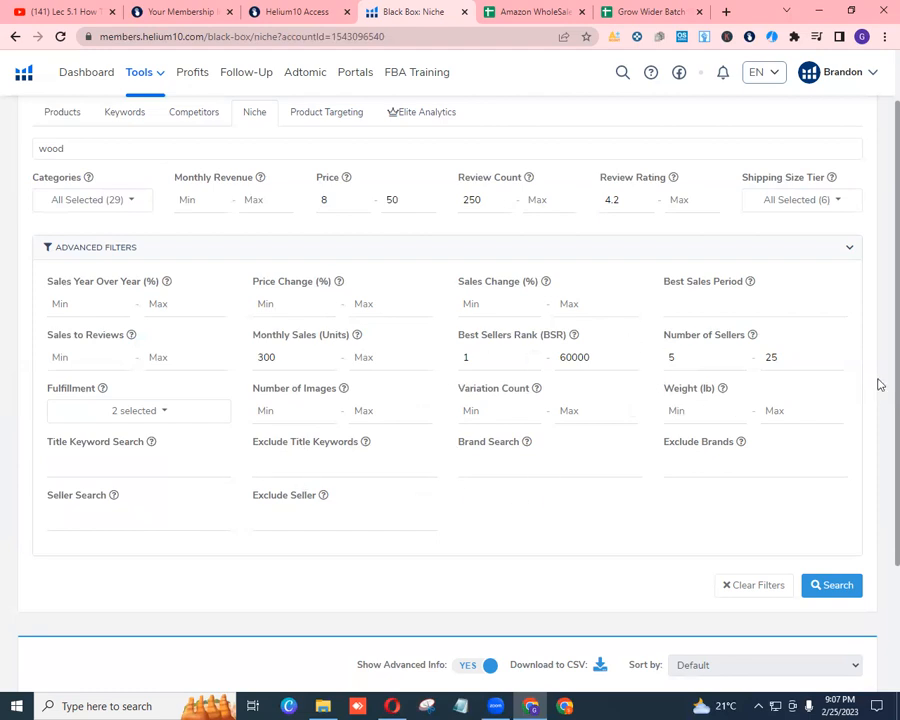
Run the wood niche search and look through the products it returns
scroll(876, 378, "up", 1)
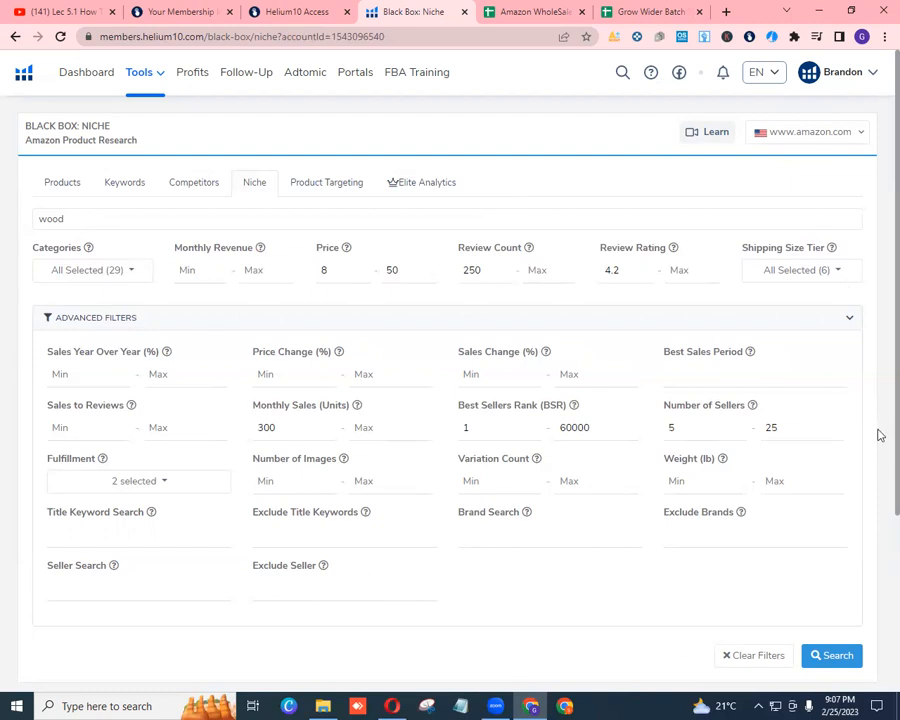
scroll(879, 440, "down", 2)
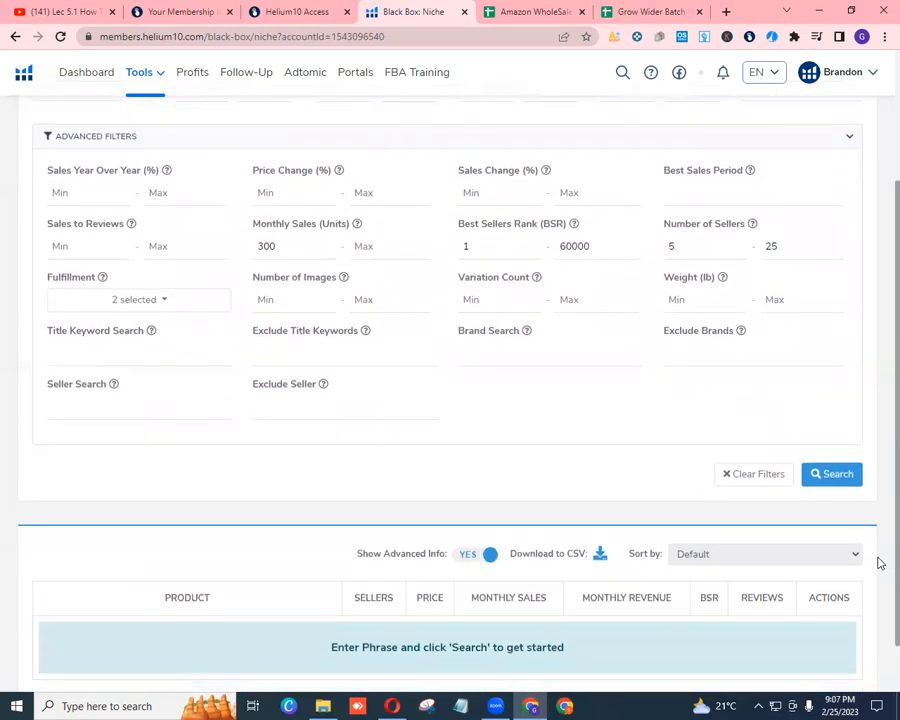
scroll(860, 555, "up", 1)
left_click(833, 530)
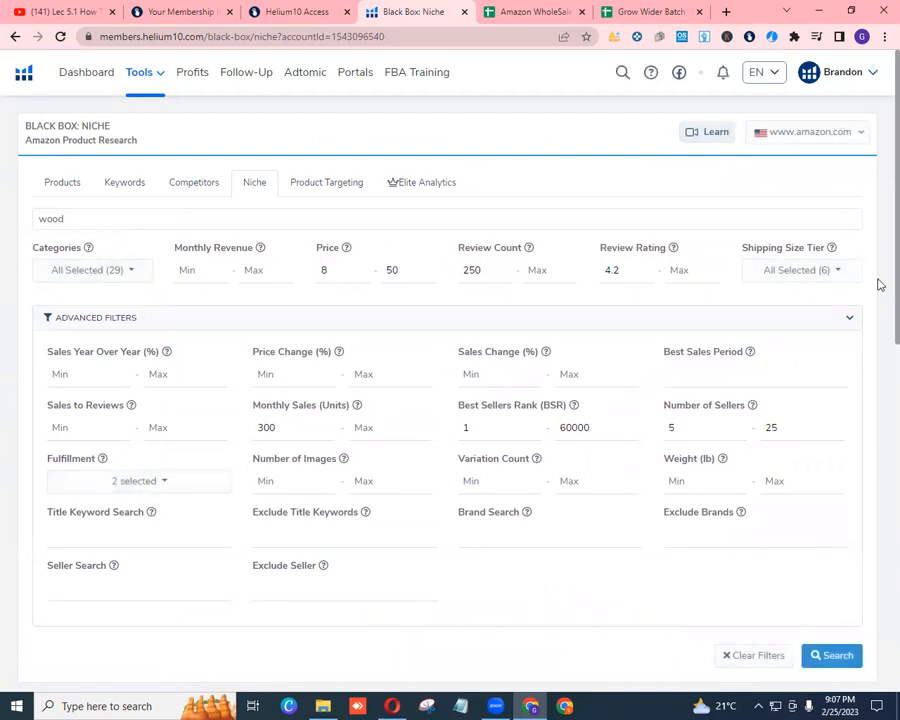
scroll(879, 376, "down", 5)
scroll(879, 490, "down", 3)
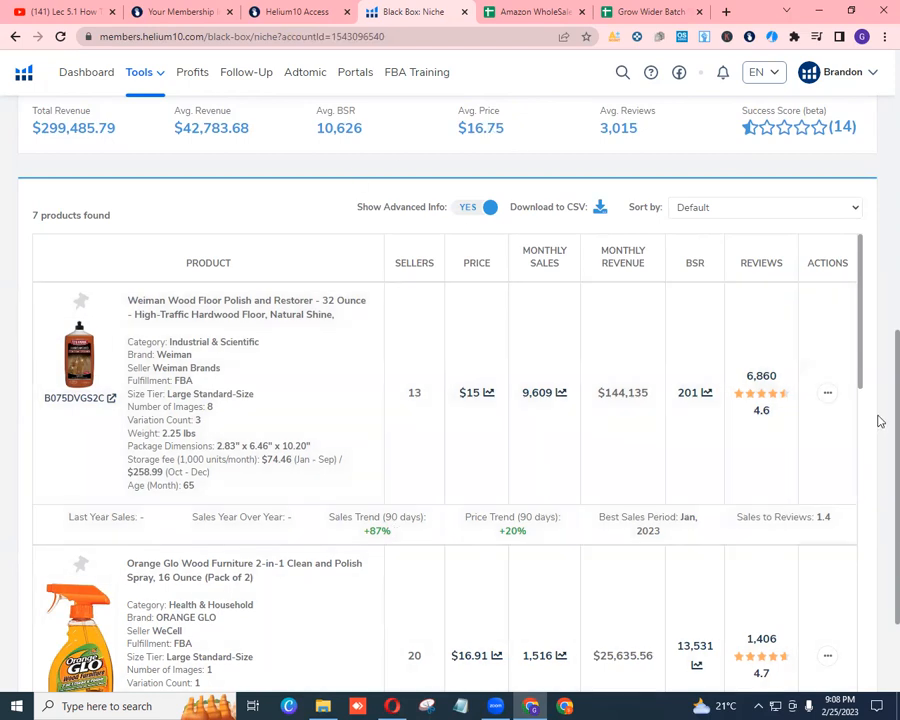
scroll(879, 421, "down", 3)
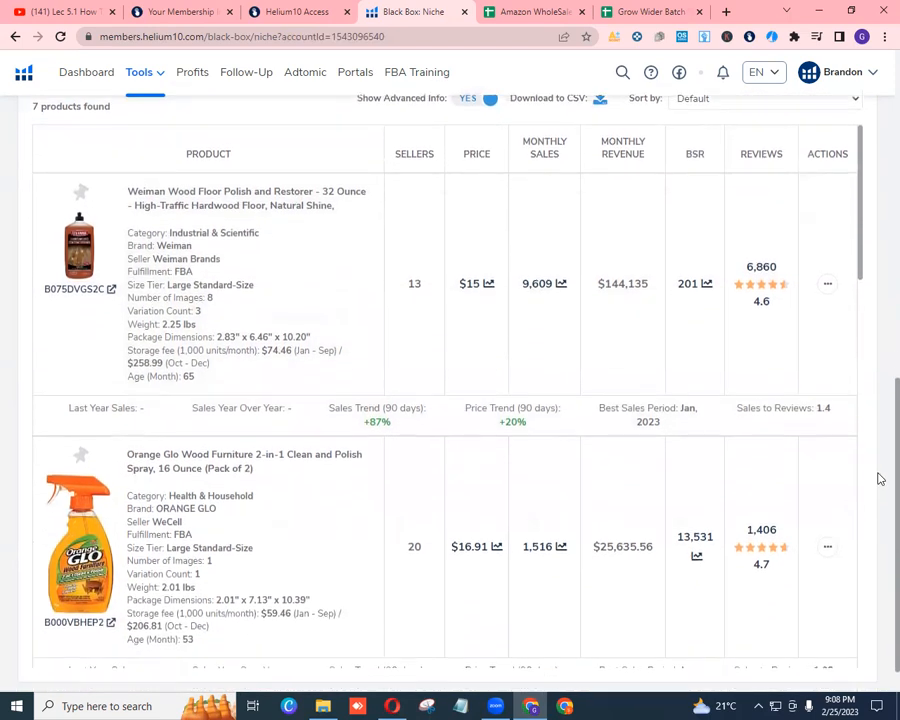
scroll(878, 474, "up", 2)
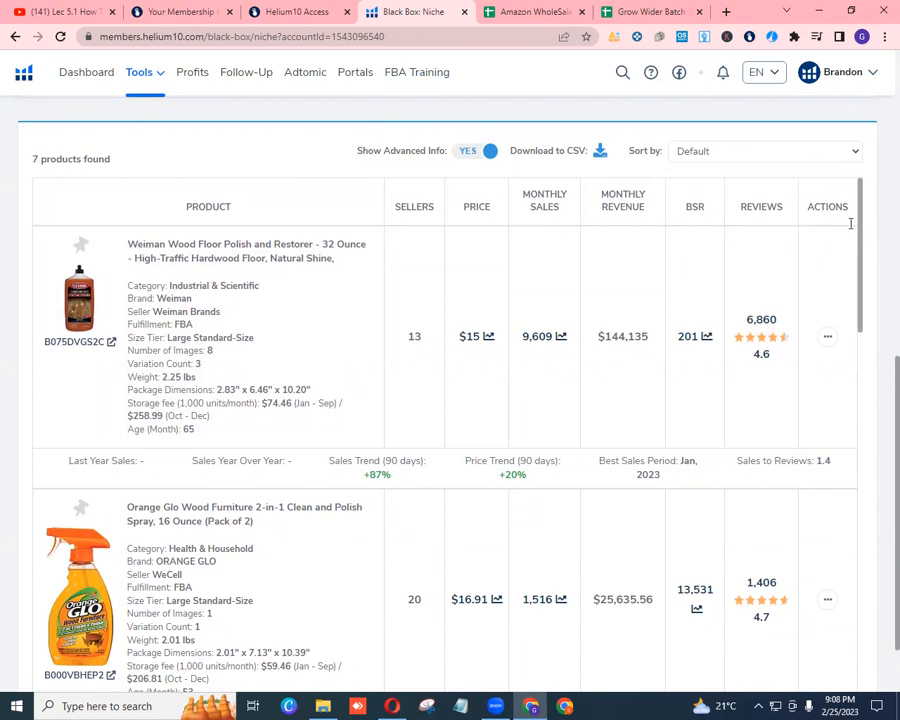
scroll(874, 448, "up", 10)
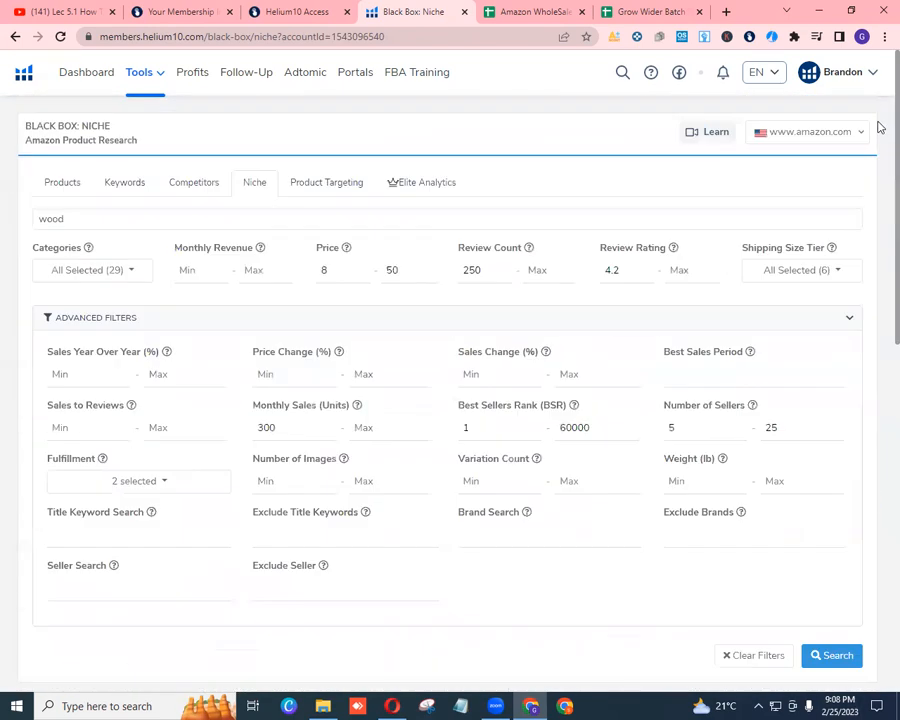
Open the Product Targeting search in Black Box
left_click(340, 188)
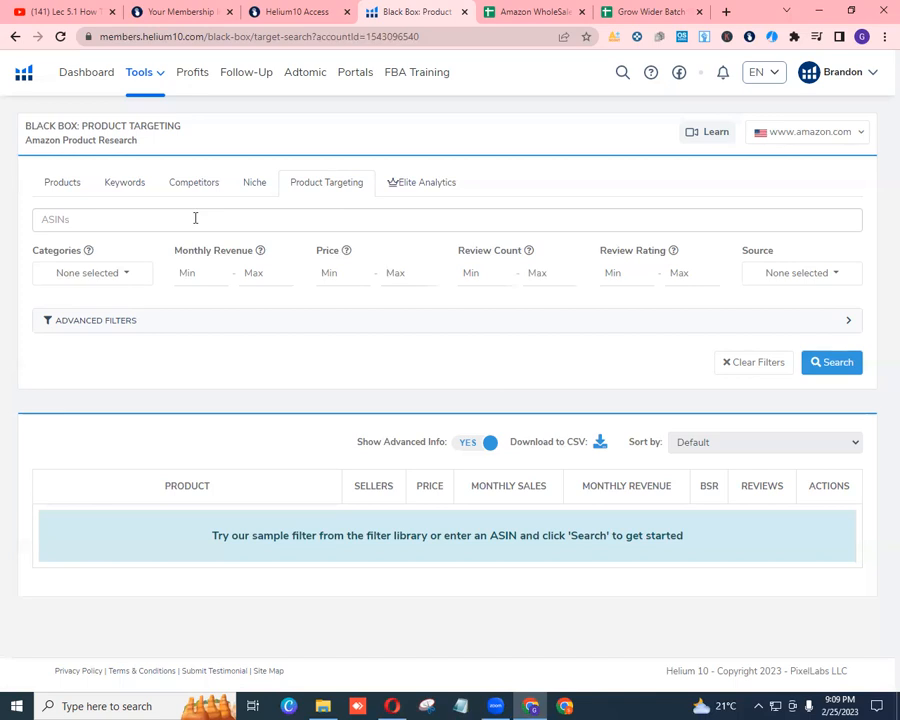
left_click(315, 27)
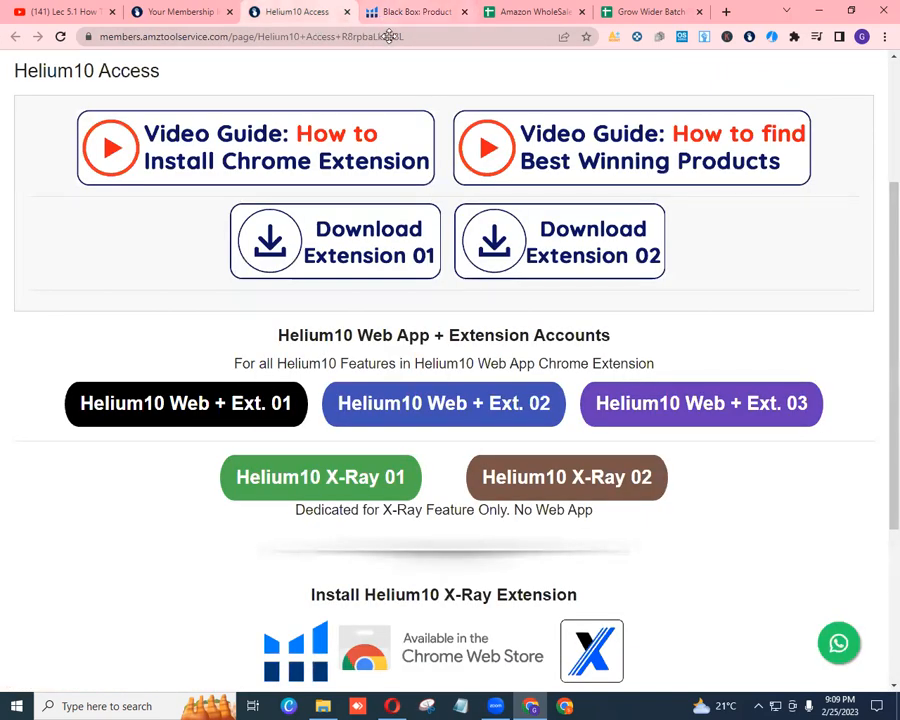
left_click(412, 12)
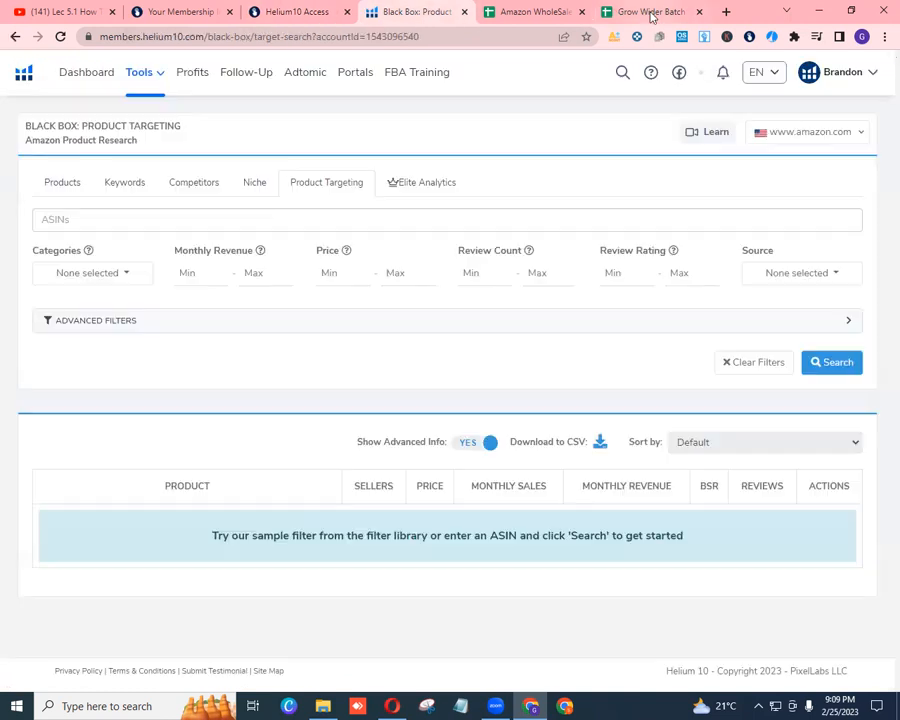
Switch to the Grow Wider Batch 7 spreadsheet, open the sheet just before Testing Sheet and copy the ASIN in cell B29
left_click(648, 12)
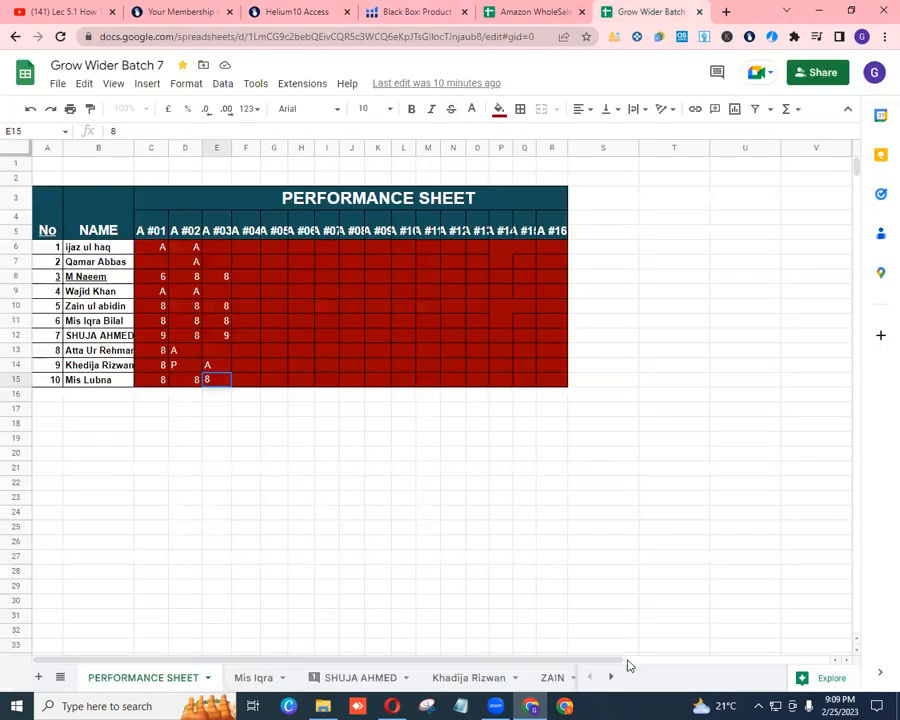
left_click(553, 677)
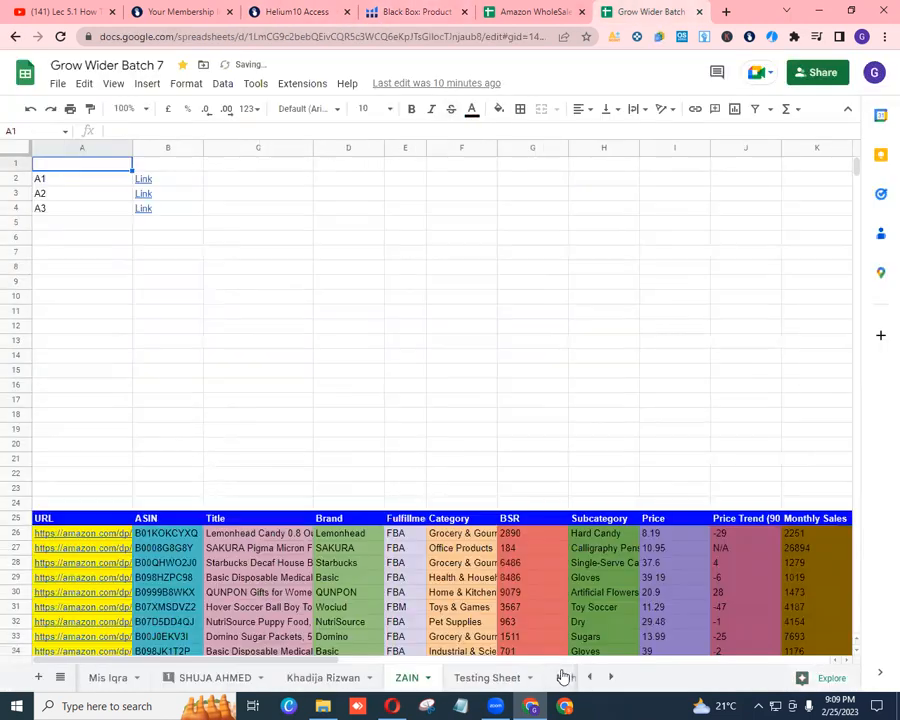
left_click(858, 652)
left_click(858, 652)
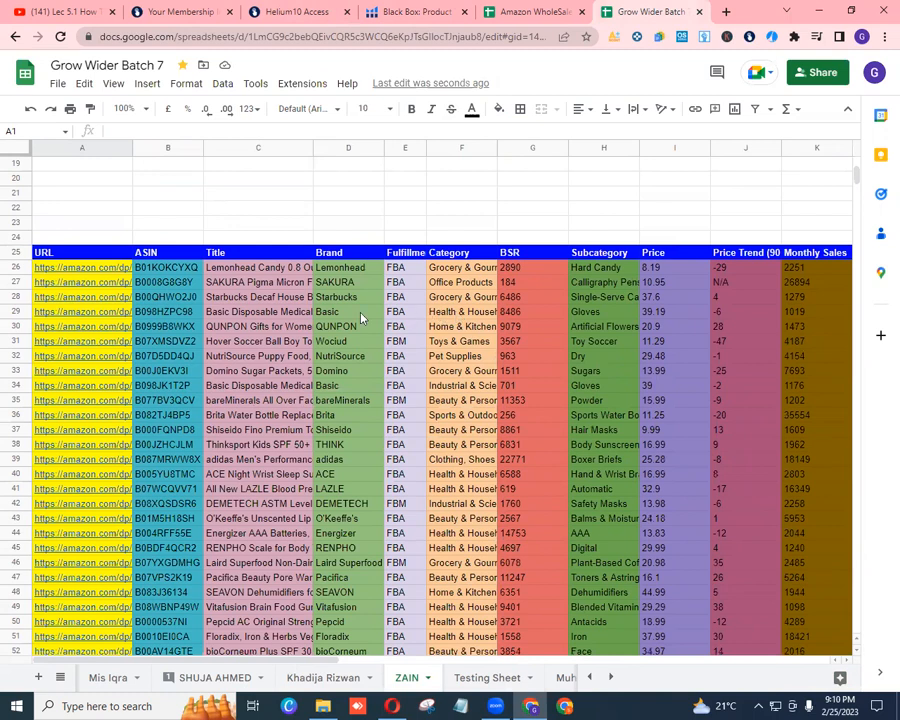
left_click(173, 313)
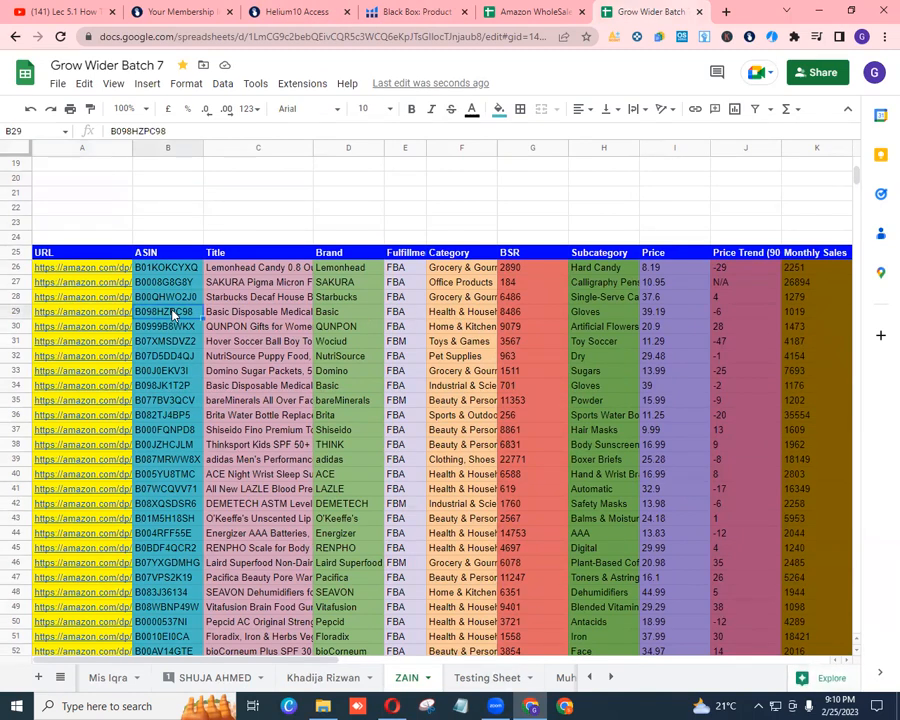
Switch back to Helium 10 and add ASIN B098HZPC98 to the product targeting search
left_click(400, 11)
left_click(139, 220)
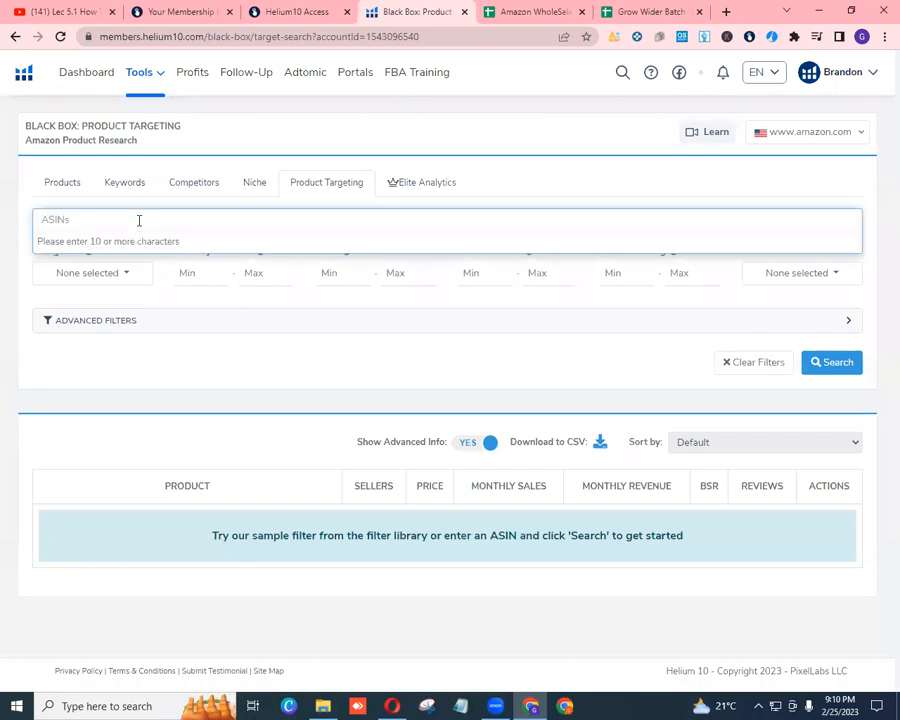
type("B098HZPC98")
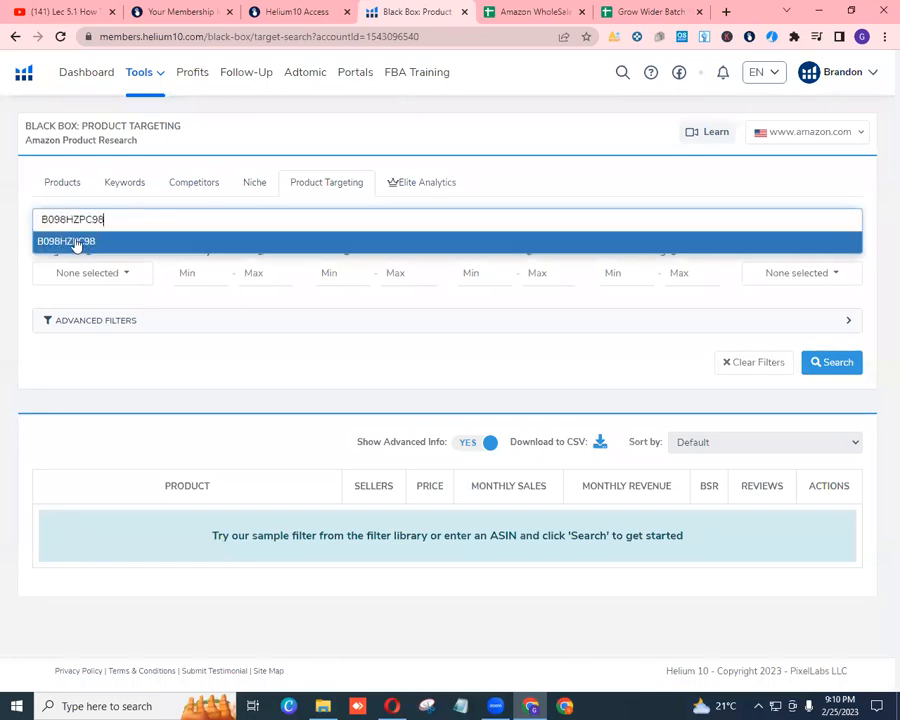
left_click(124, 243)
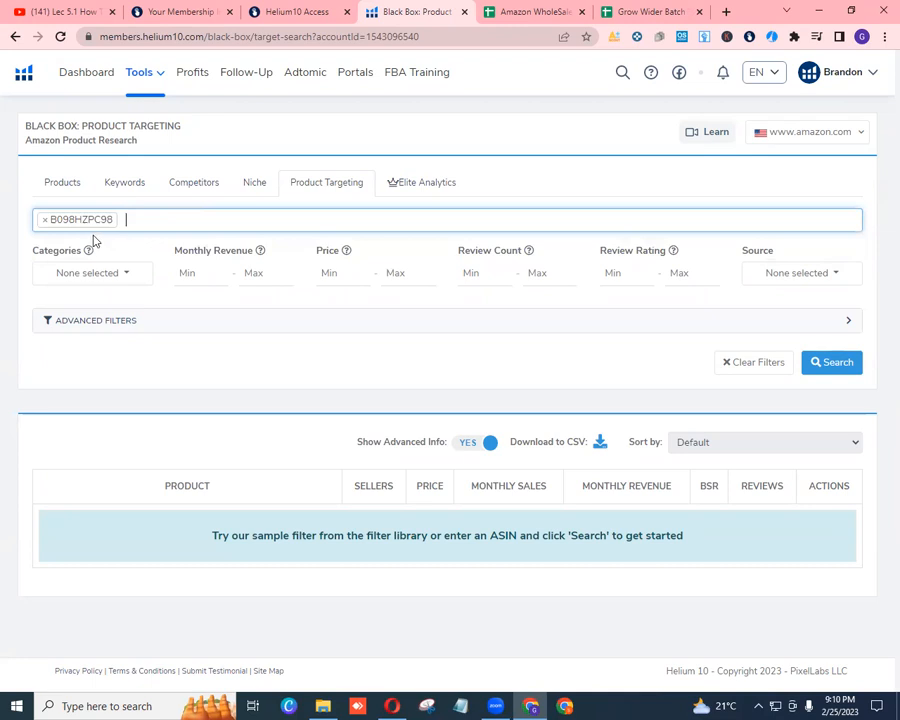
Copy ASIN B0999B8WKX from row 30 of the Google Sheets product list and add it to the Helium 10 product targeting search
left_click(655, 13)
left_click(176, 327)
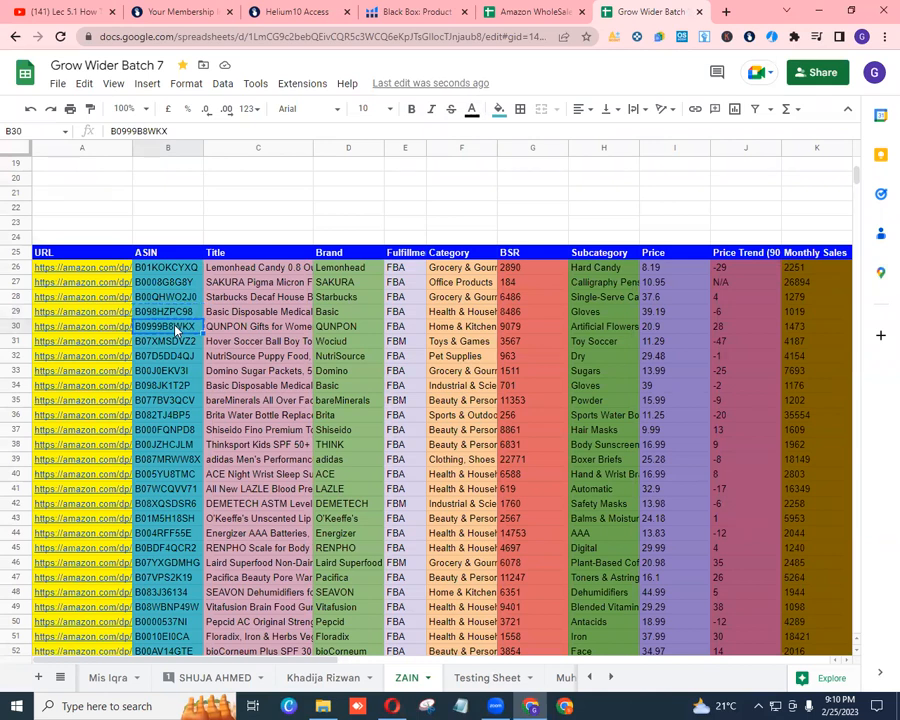
left_click(406, 10)
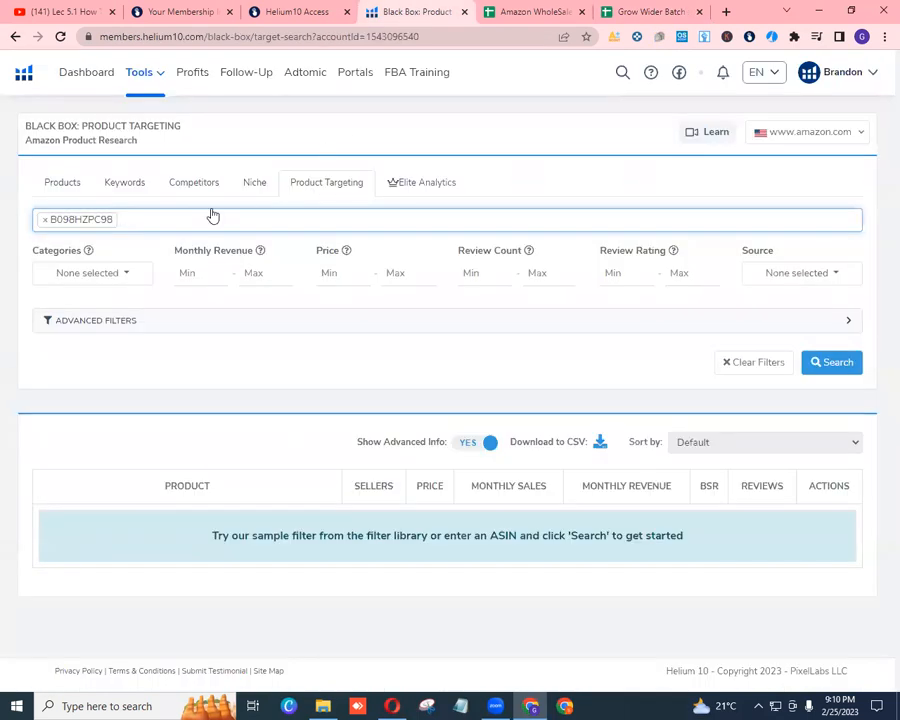
type("B099B8WKX")
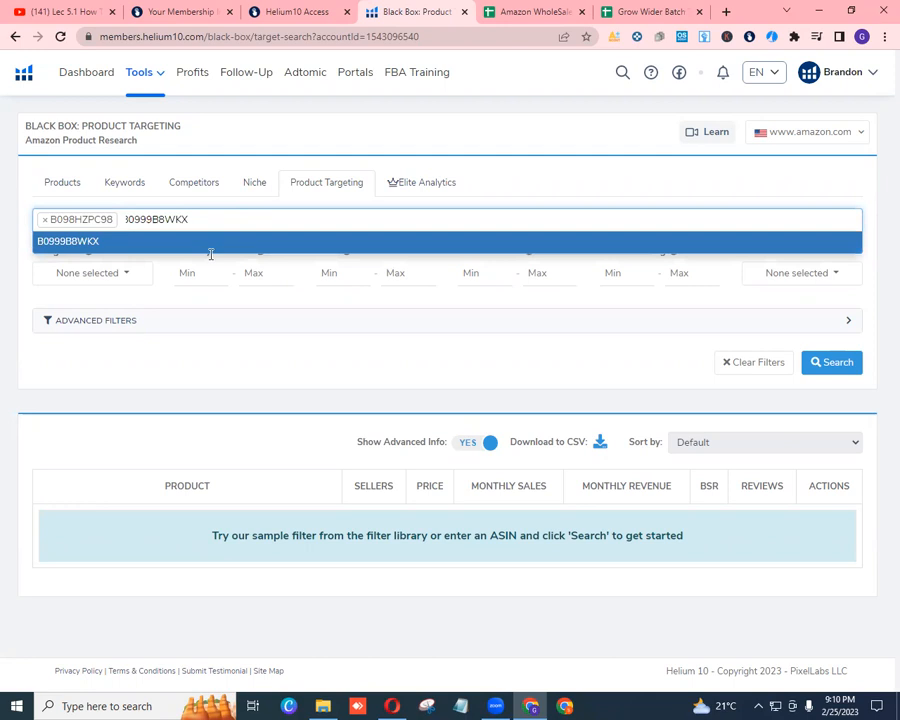
left_click(214, 243)
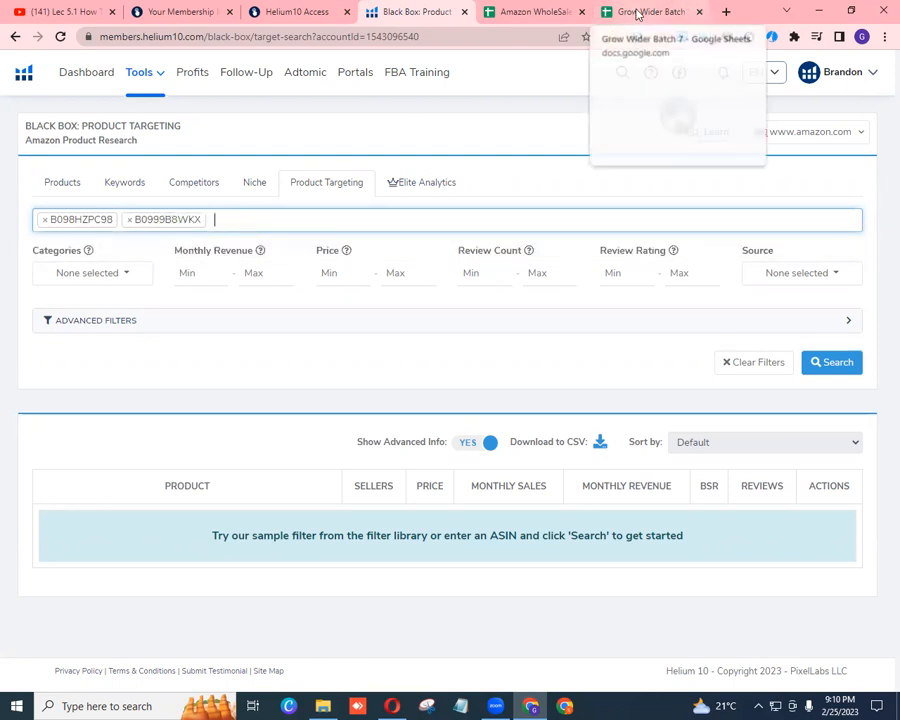
Check the product categories in the spreadsheet and remove ASIN B0999B8WKX from the product targeting search
left_click(640, 11)
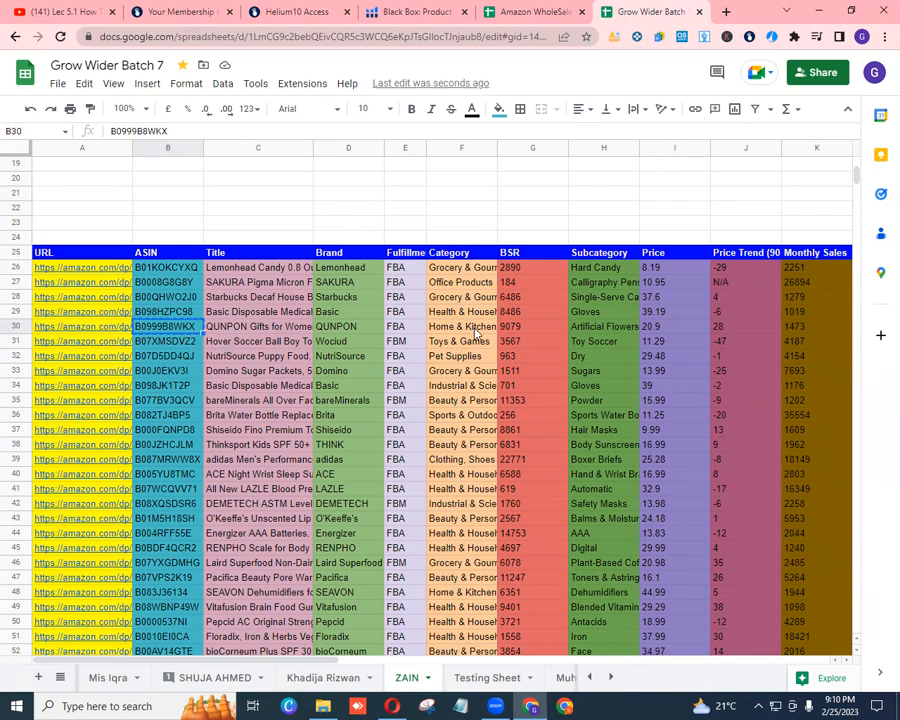
left_click(400, 12)
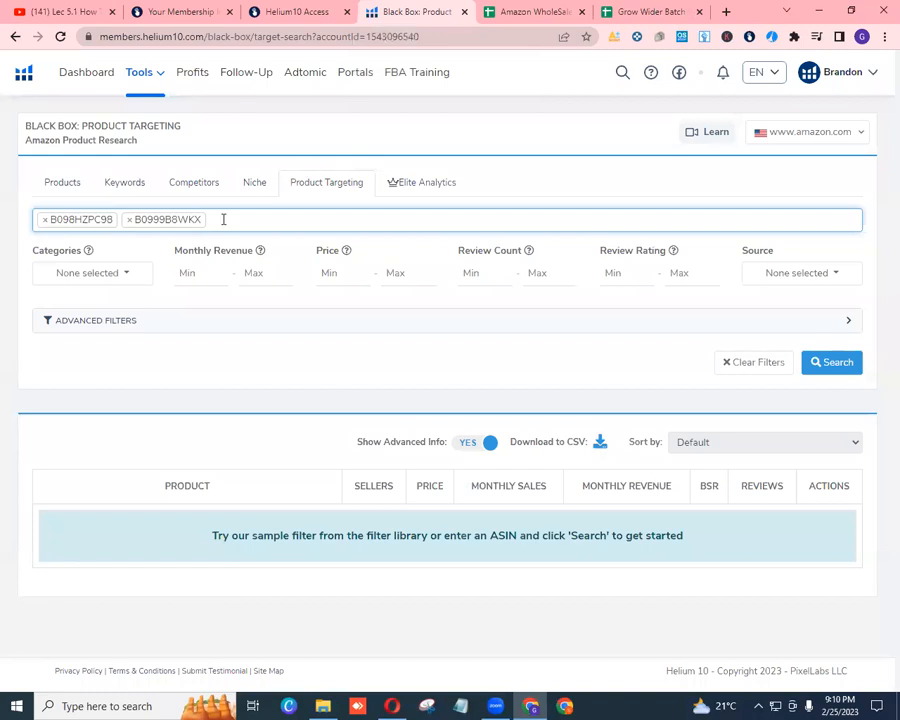
key("BackSpace")
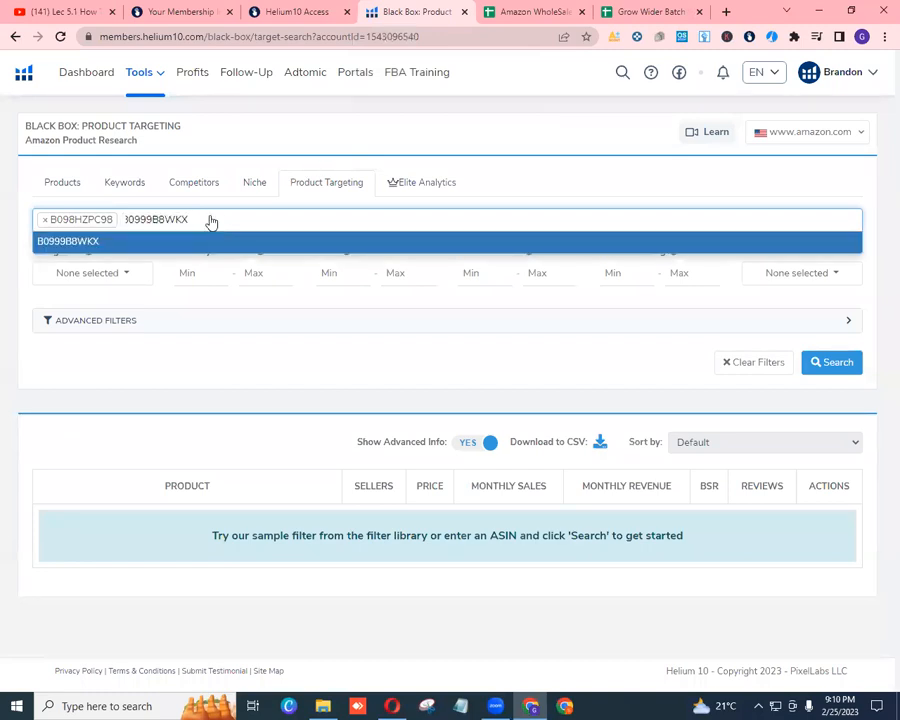
key("ctrl+a")
key("BackSpace")
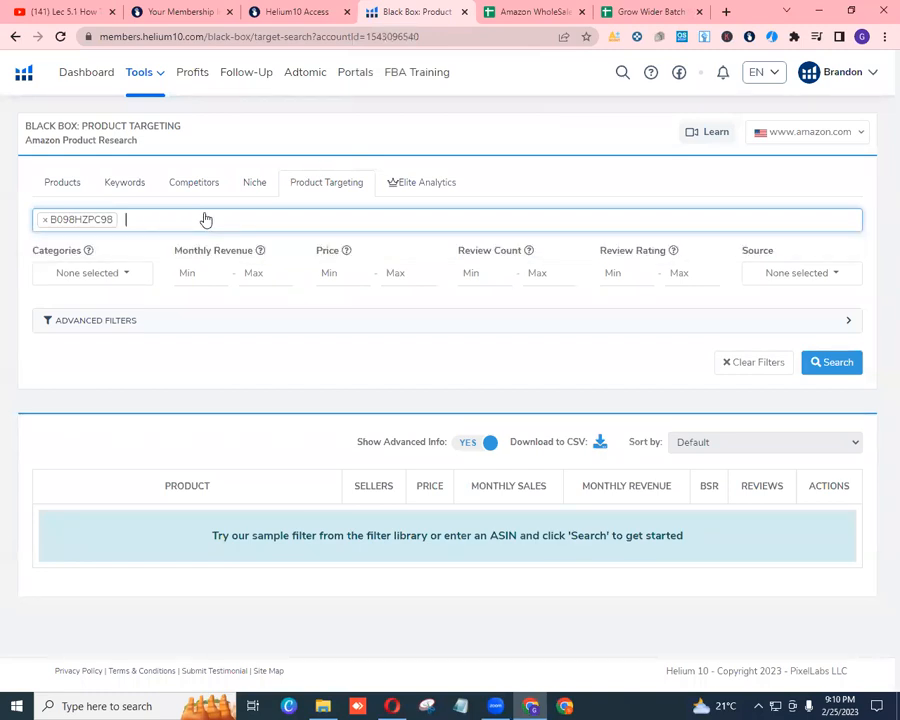
Copy ASIN B005YU8TMC from row 40 of the Google Sheets product list and add it to the Helium 10 product targeting search
left_click(651, 11)
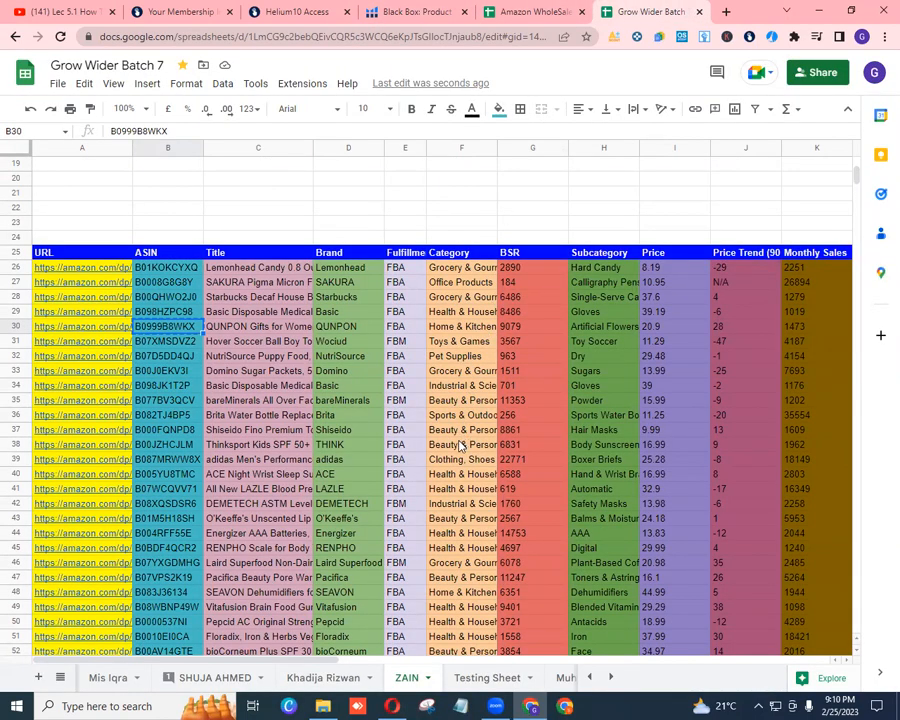
left_click(188, 475)
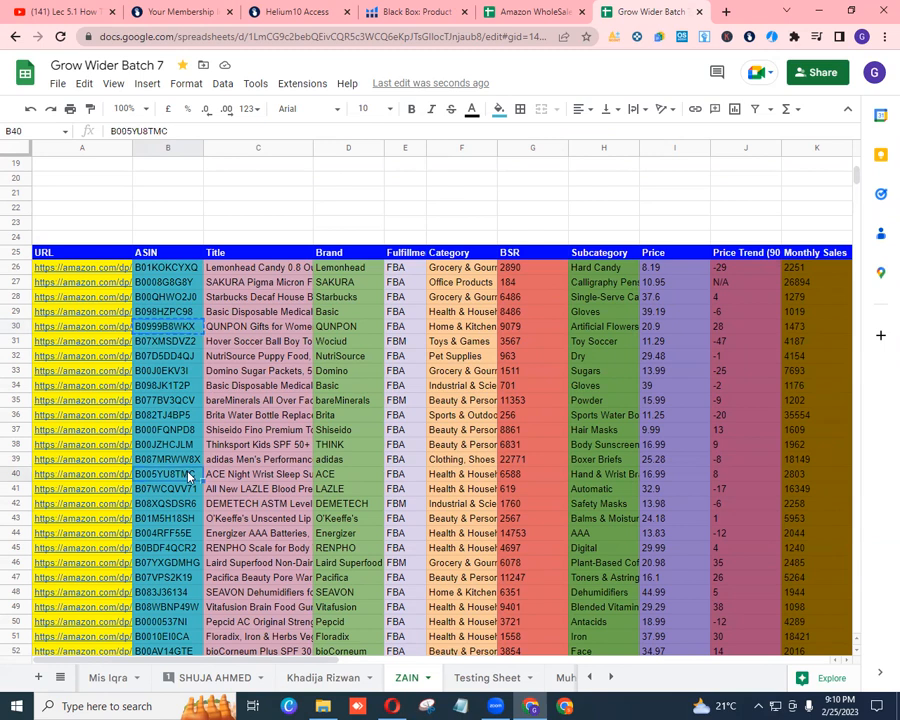
left_click(420, 12)
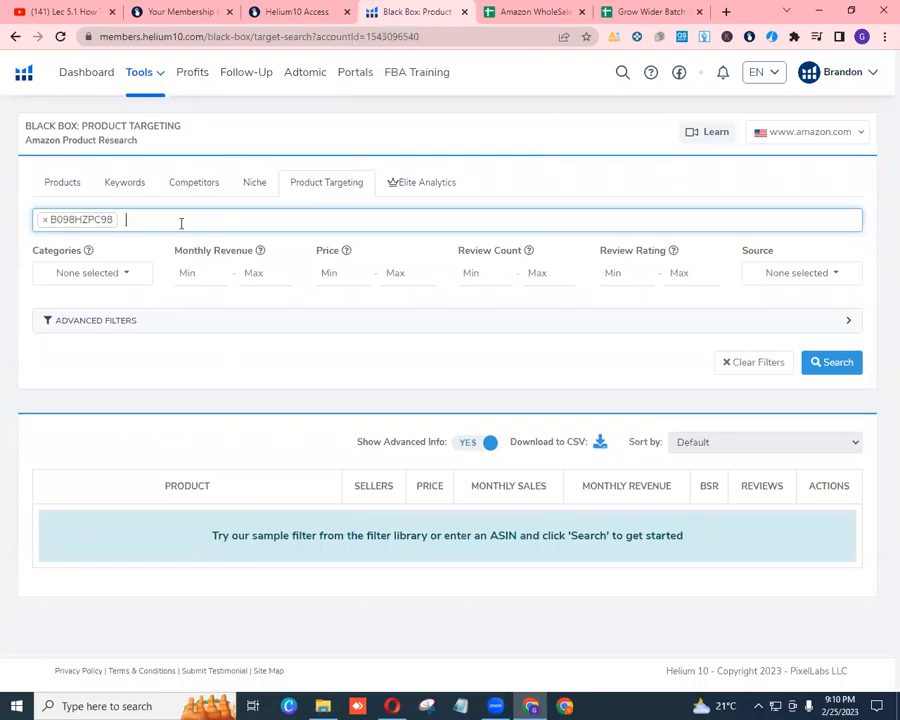
left_click(181, 224)
type("B005YU8TMC")
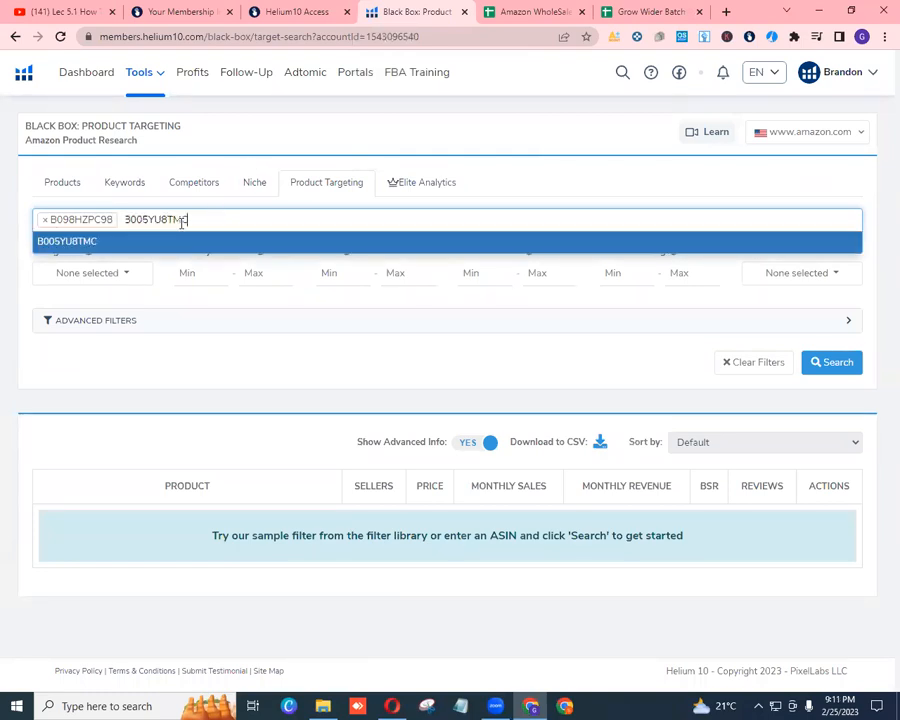
left_click(173, 243)
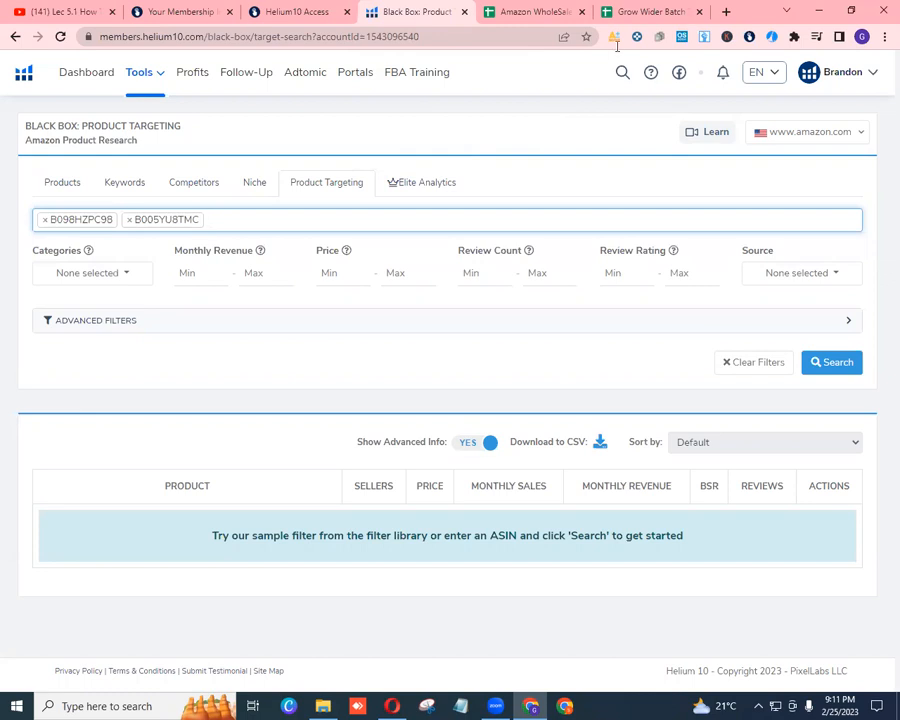
Copy ASIN B07WCQVV71 from row 41 of the Google Sheets product list and add it to the Helium 10 product targeting search
left_click(647, 11)
left_click(172, 490)
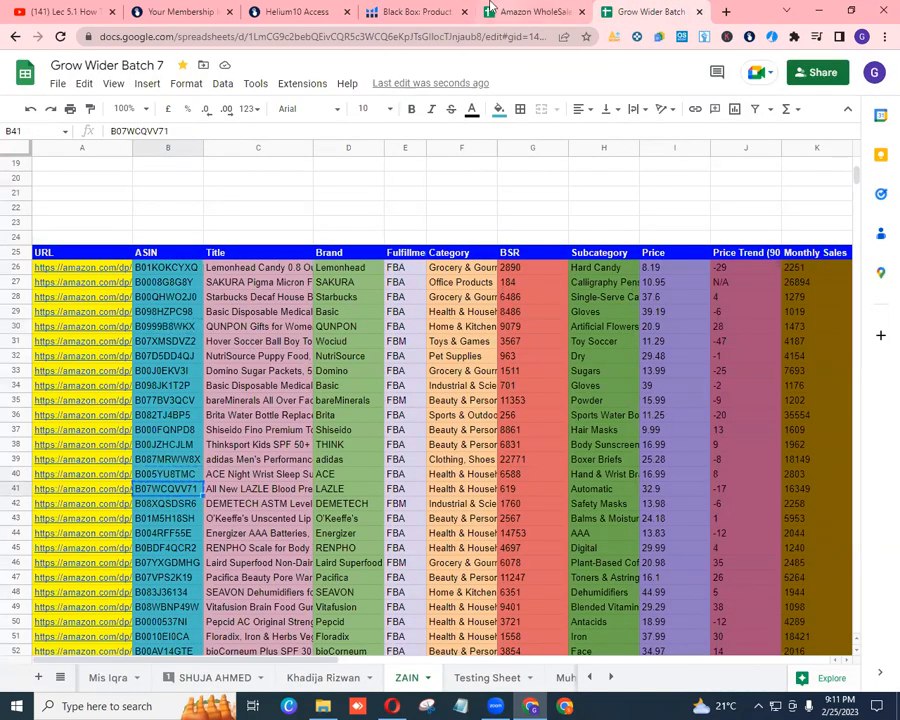
left_click(424, 14)
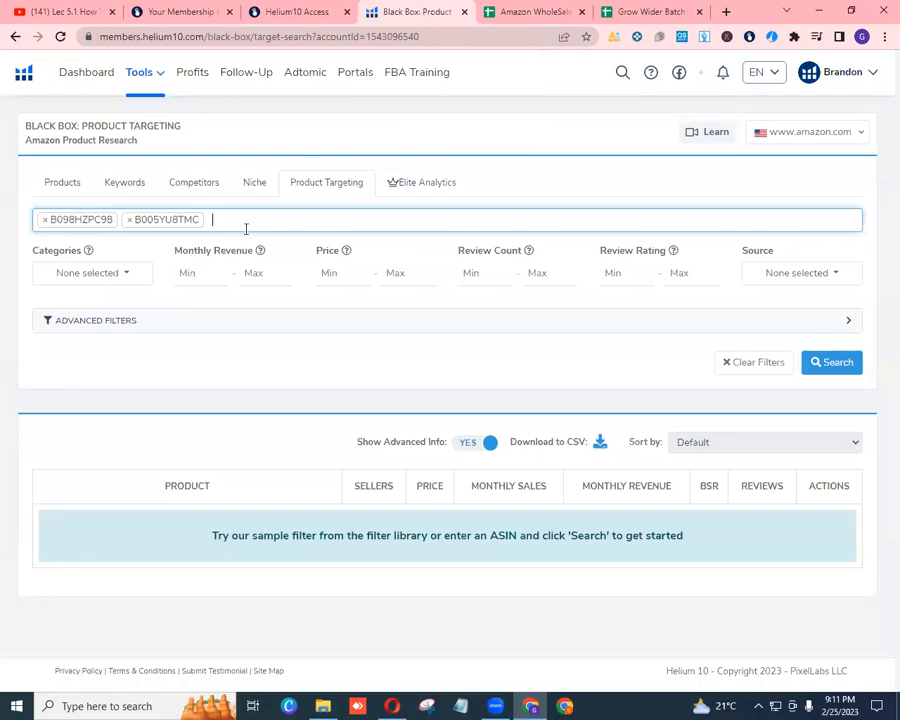
type("B07WCQVV71")
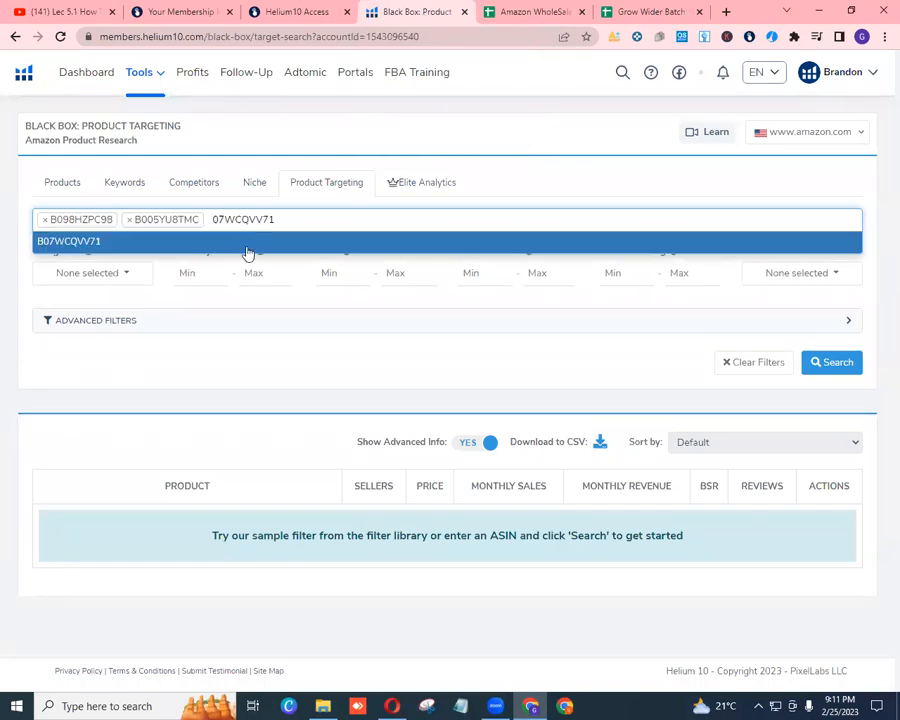
key("Return")
Copy ASIN B004RFF55E from row 44 of the Google Sheets product list and add it to the Helium 10 product targeting search
left_click(650, 12)
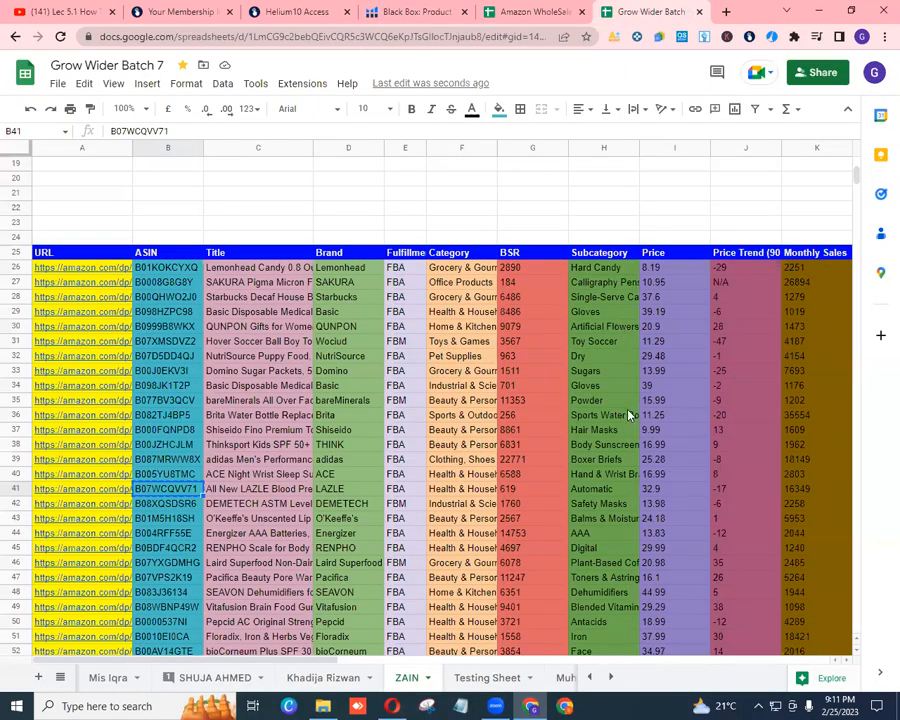
scroll(856, 645, "down", 5)
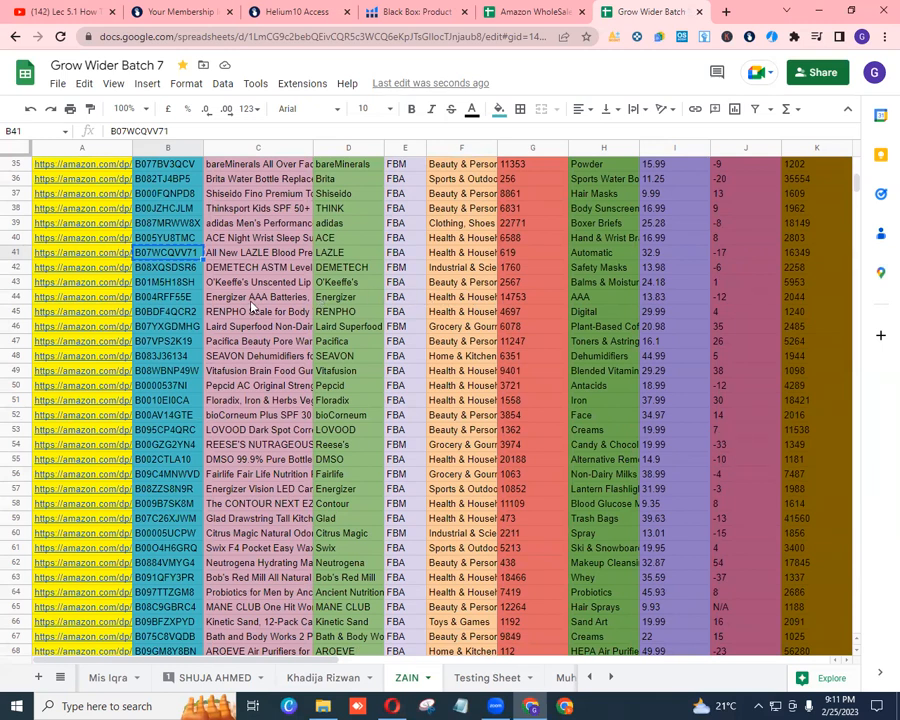
left_click(181, 300)
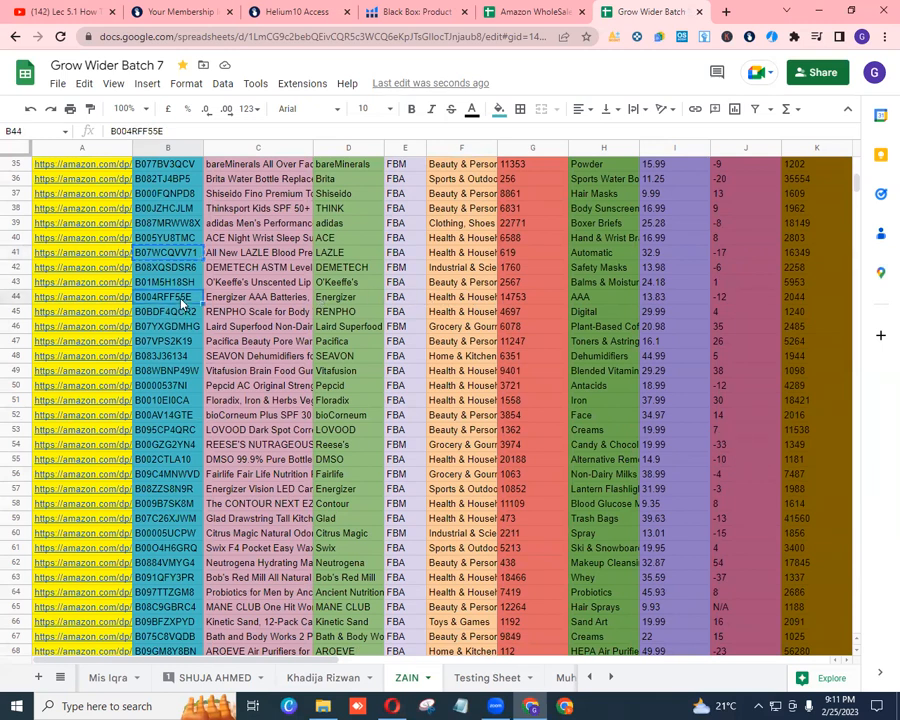
left_click(418, 12)
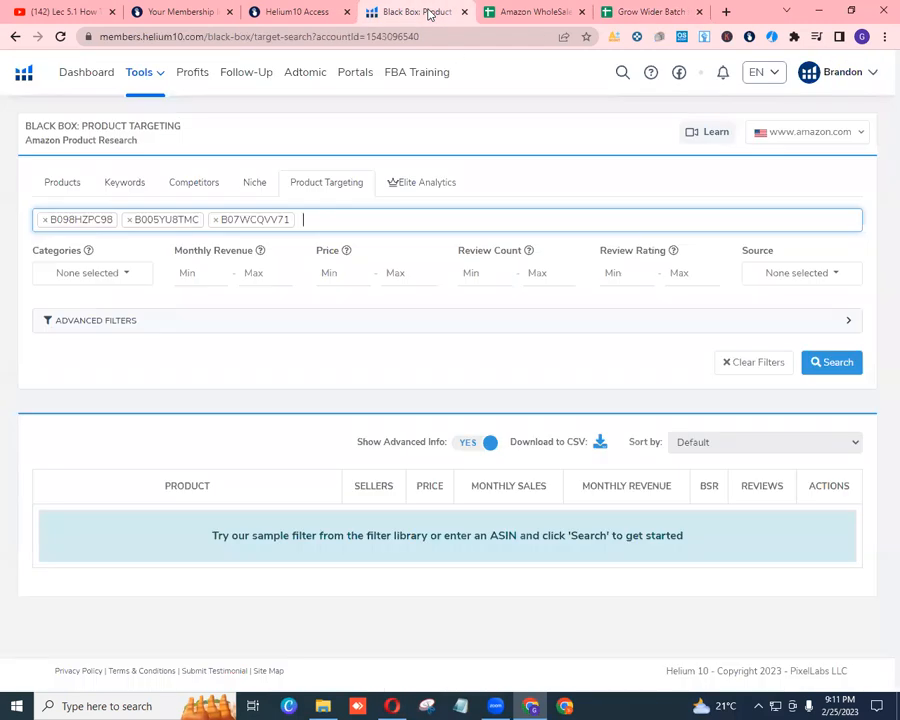
type("B004RFF55E")
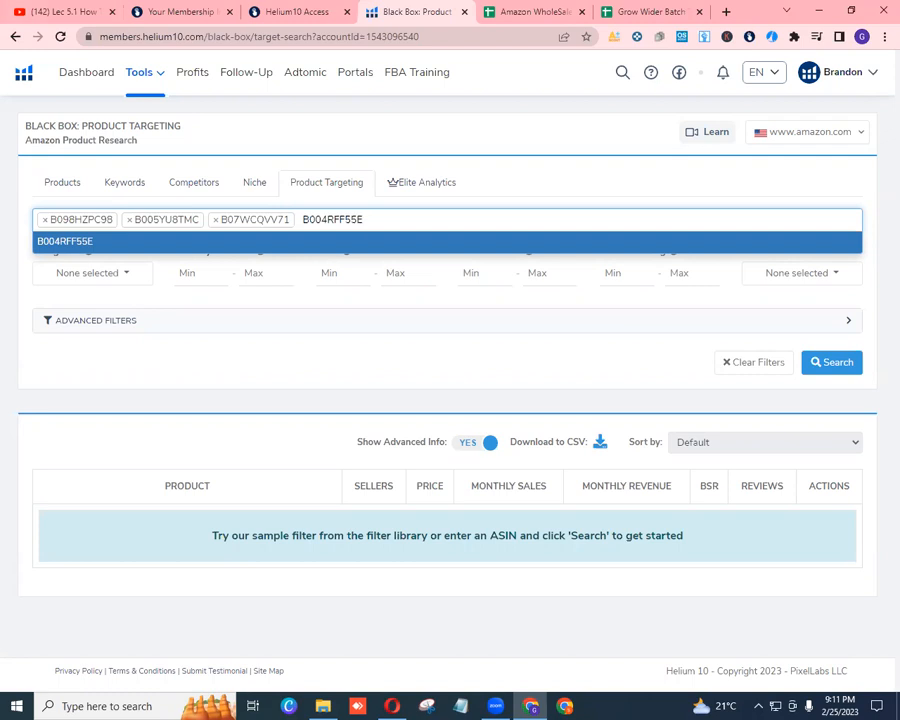
left_click(350, 245)
Copy ASIN B0BDF4QCR2 from row 45 of the Google Sheets product list and add it to the Helium 10 product targeting search
left_click(644, 11)
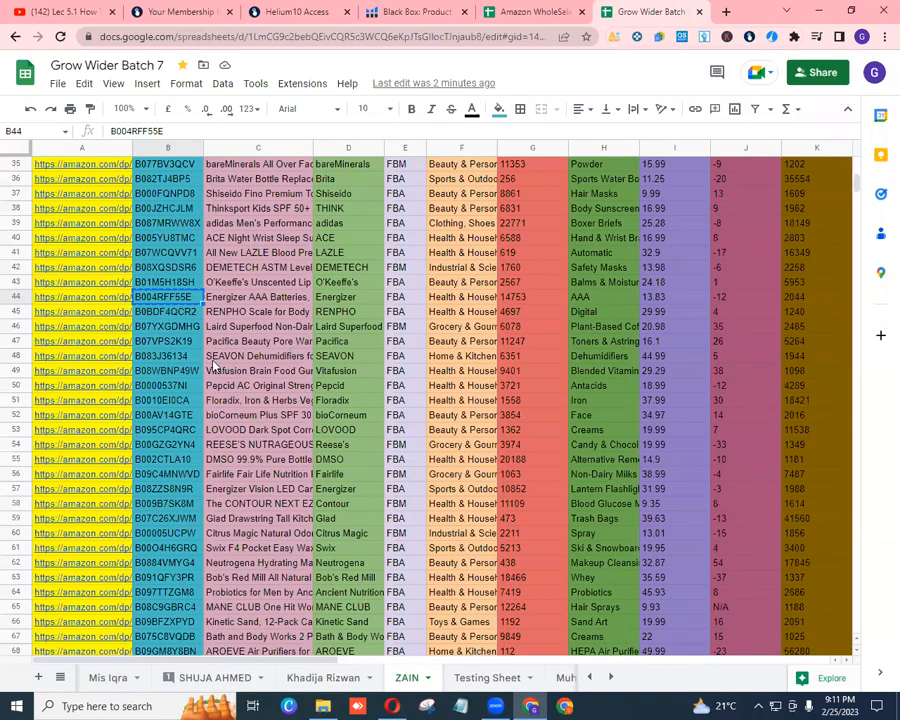
left_click(194, 313)
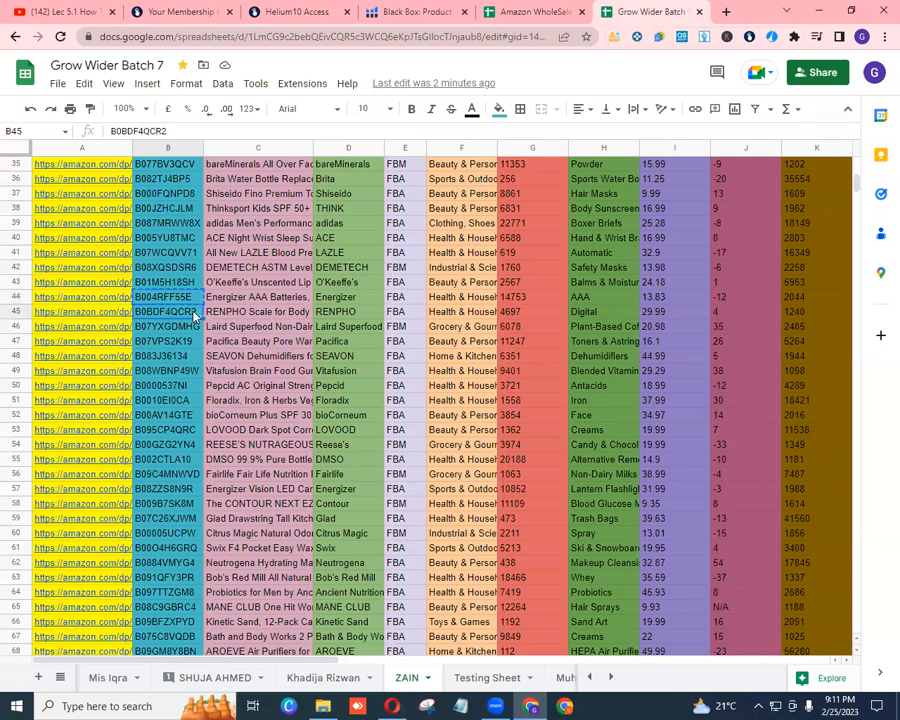
left_click(398, 11)
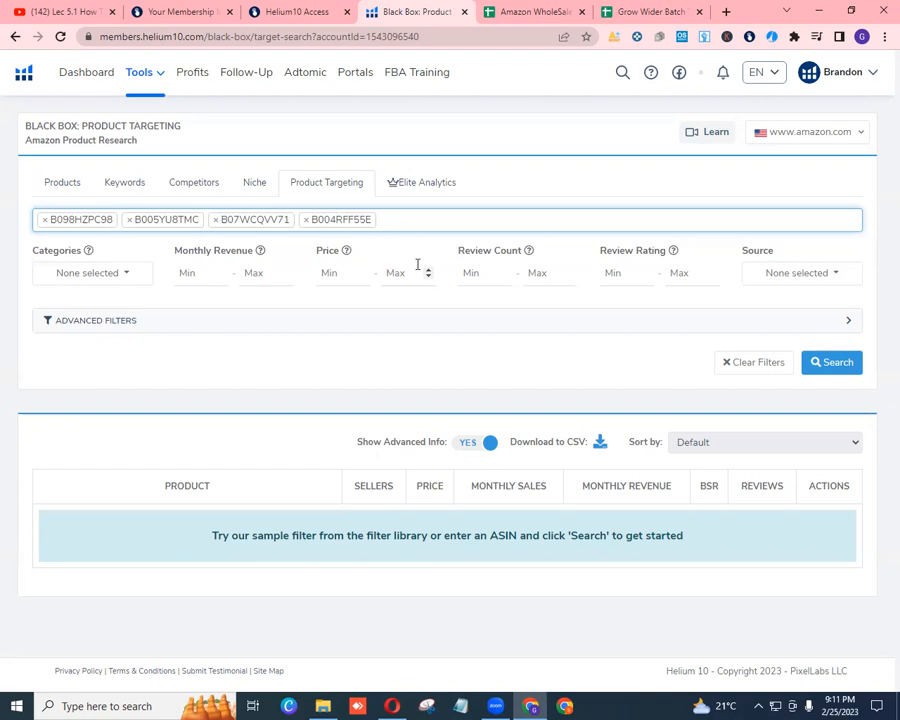
type("B0BDF4QCR2")
left_click(373, 244)
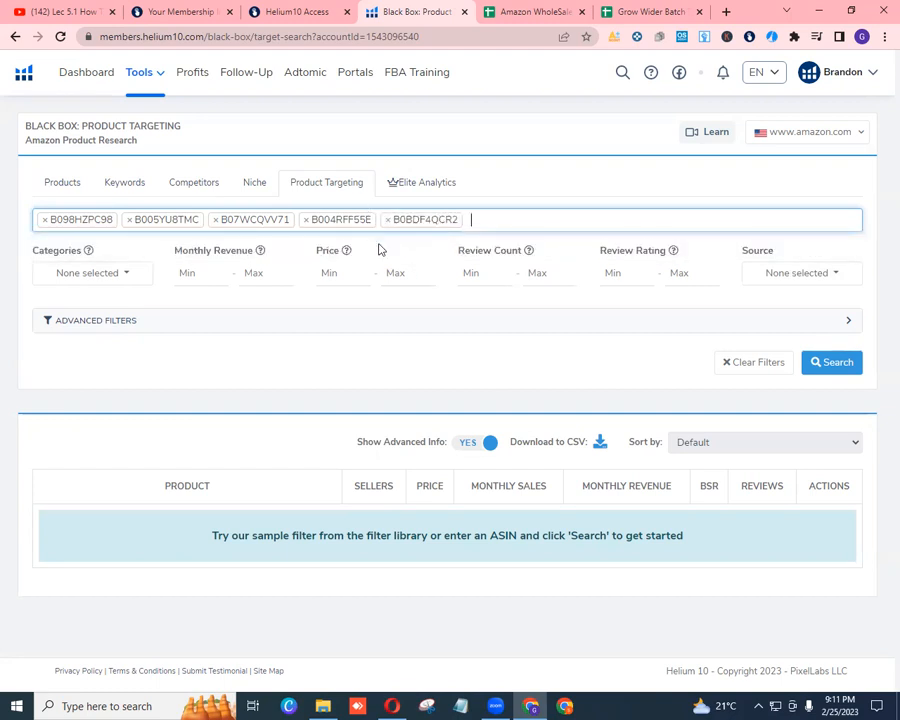
Copy ASIN B08WBNP49W from row 49 of the Google Sheets product list and add it to the Helium 10 product targeting search
left_click(650, 11)
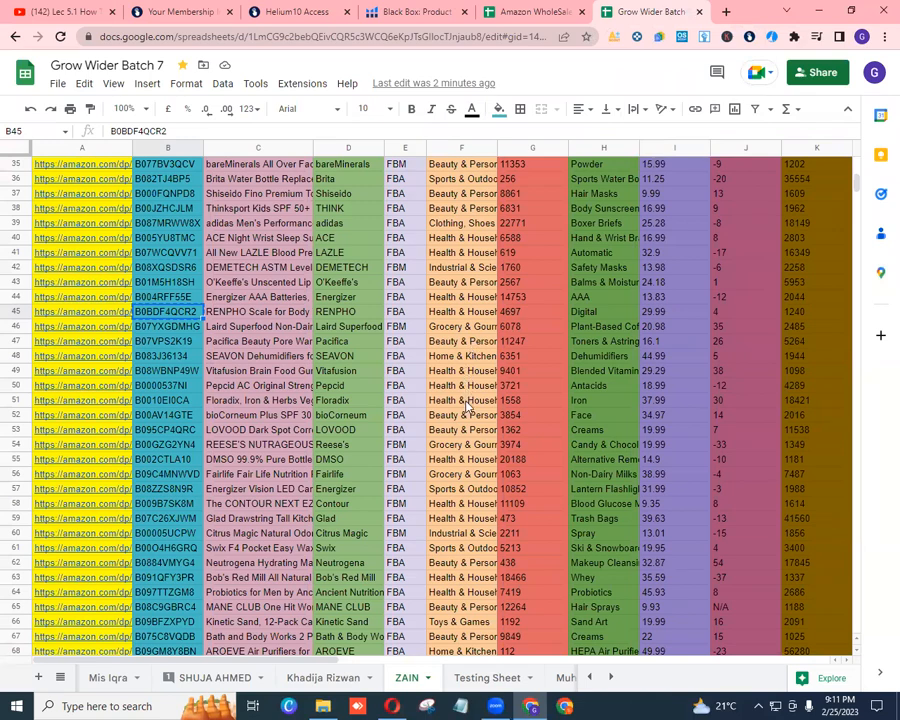
left_click(181, 372)
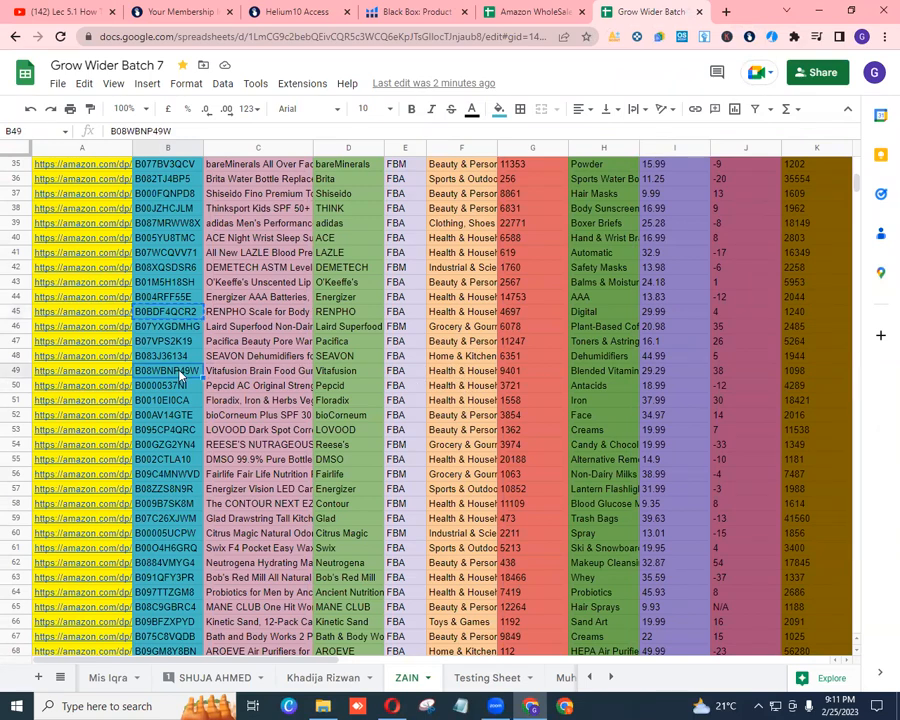
key("ctrl+c")
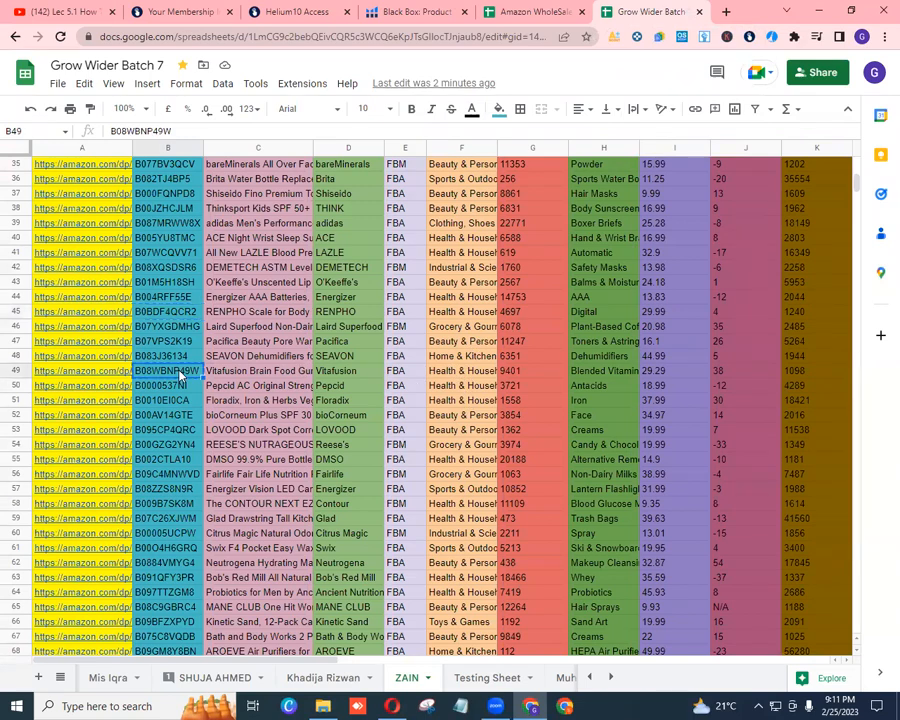
left_click(446, 13)
key("ctrl+v")
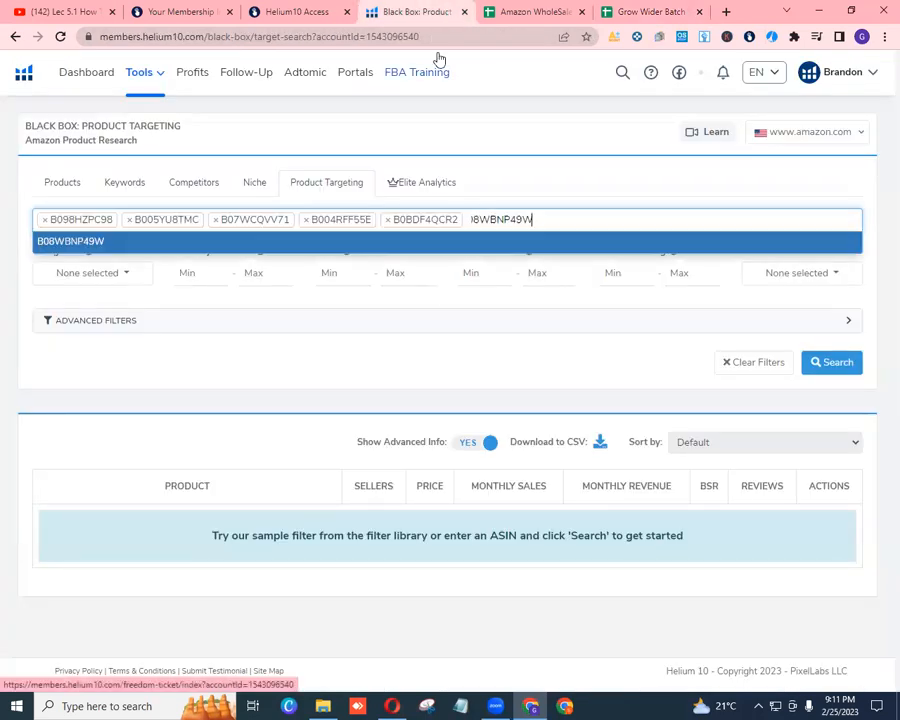
left_click(505, 245)
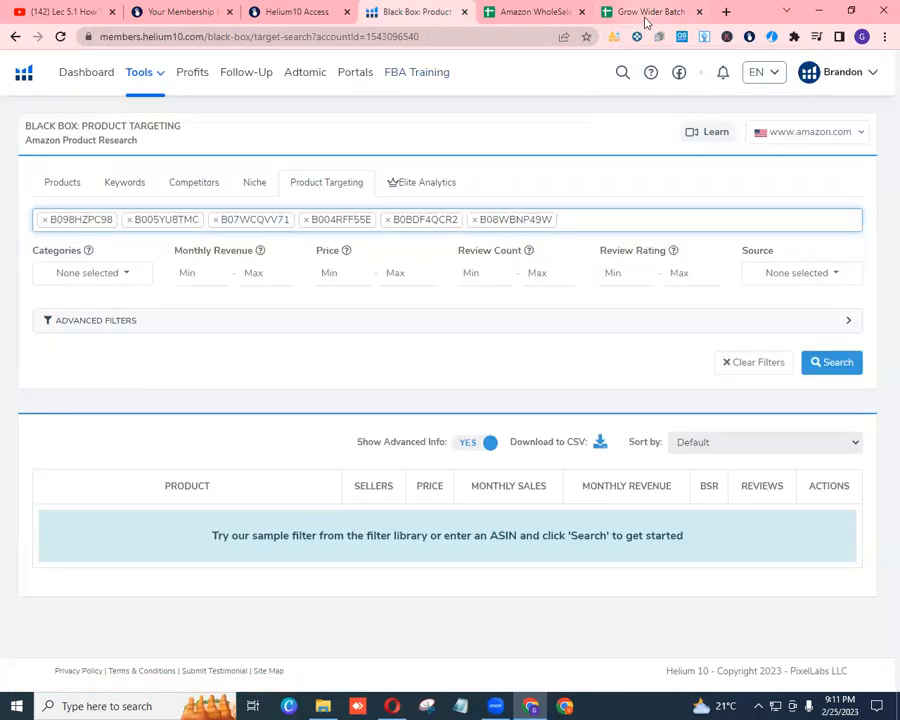
Copy ASIN B0000537NI from row 50 of the Google Sheets product list and add it to the Helium 10 product targeting search
left_click(647, 18)
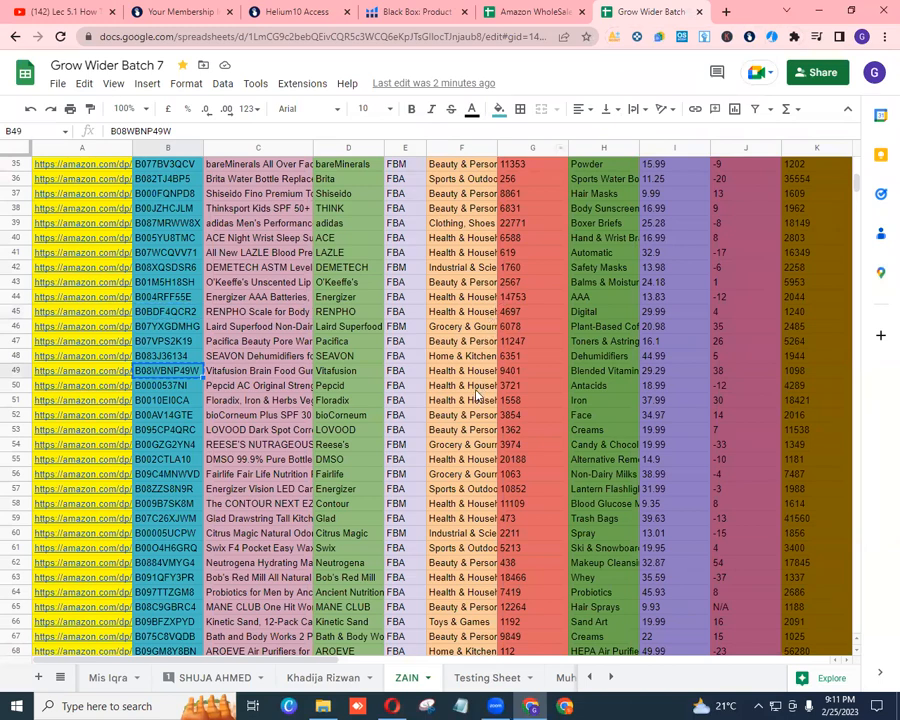
left_click(184, 387)
key("ctrl+c")
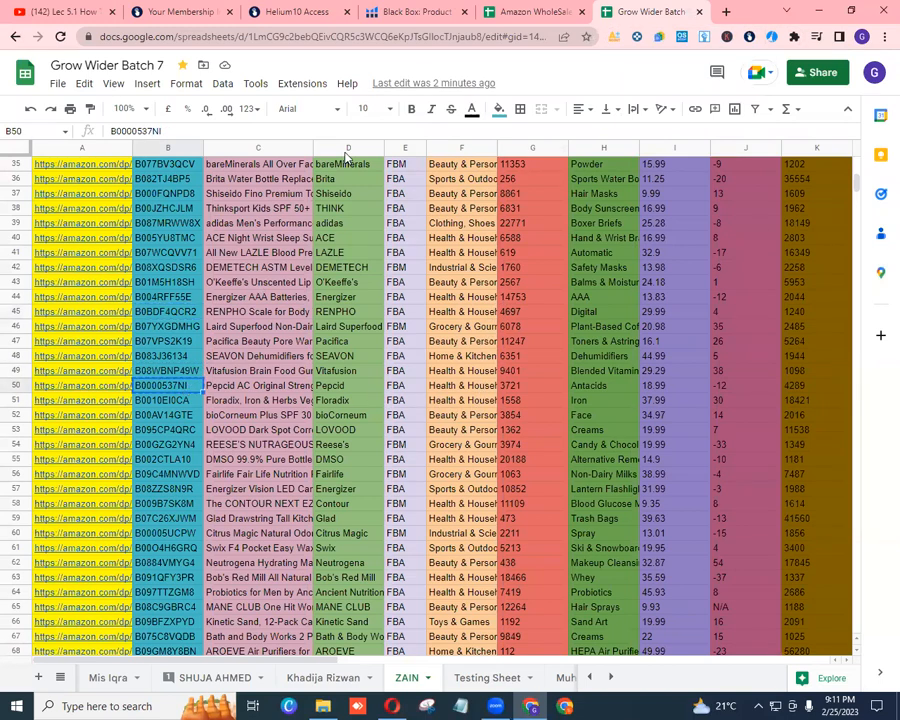
left_click(444, 12)
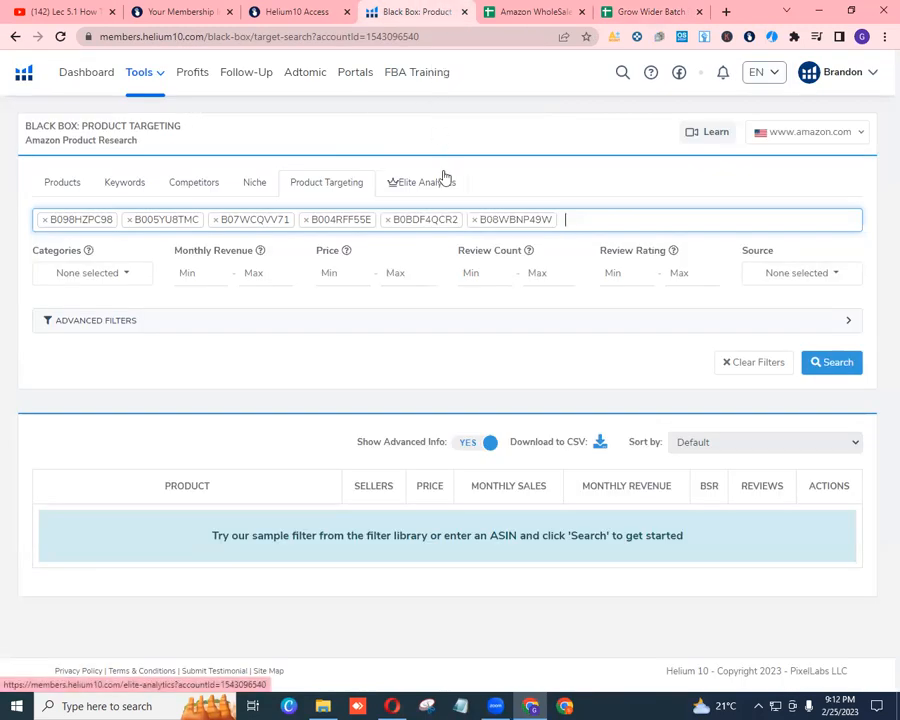
key("ctrl+v")
left_click(426, 240)
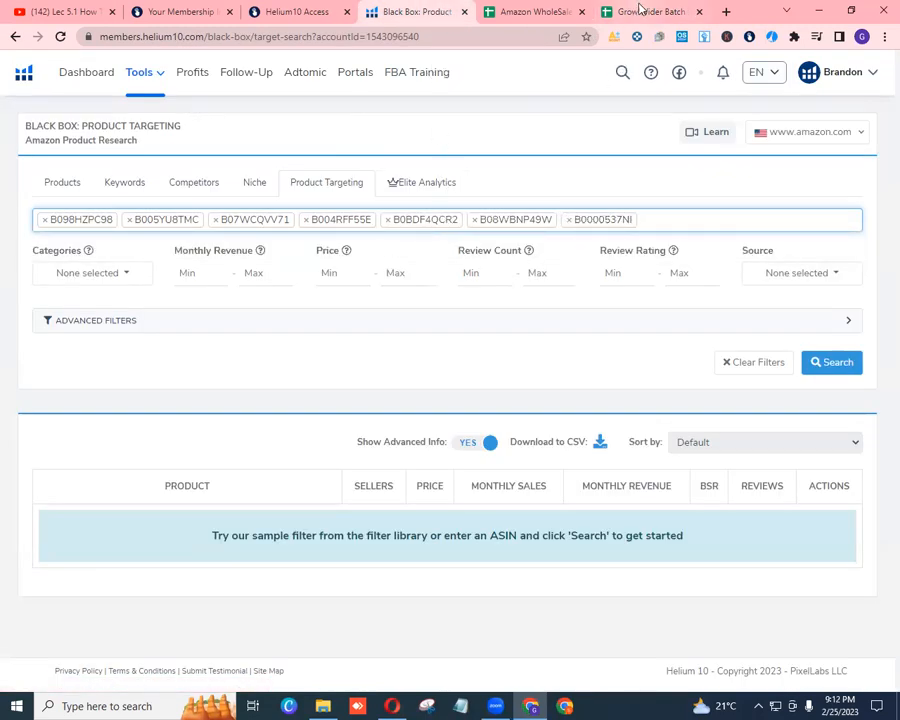
Copy ASIN B0010EI0CA from row 51 of the Google Sheets product list and add it to the Helium 10 product targeting search
left_click(640, 11)
left_click(163, 401)
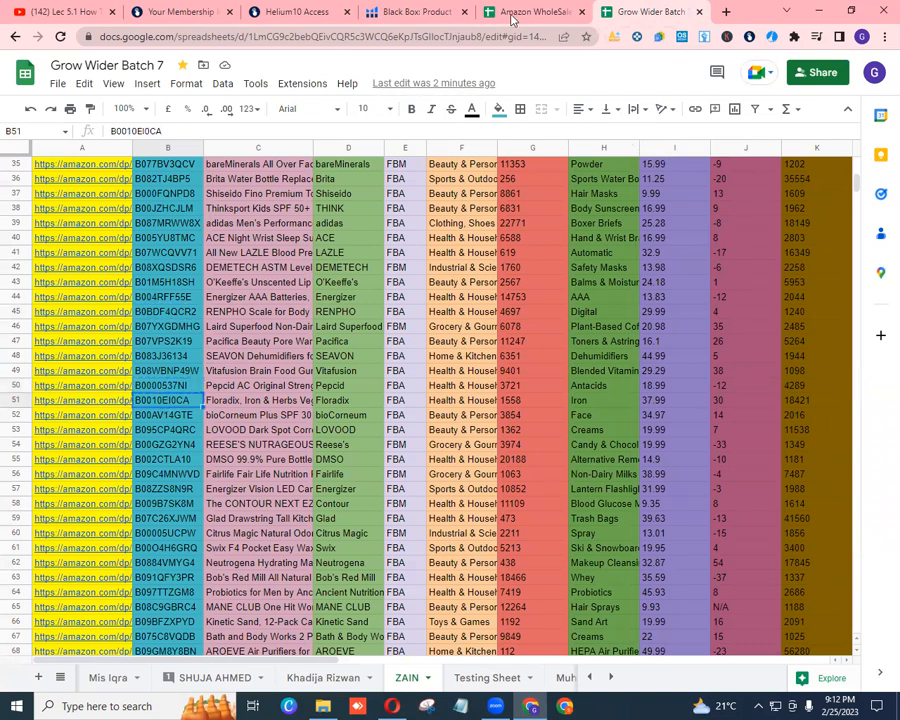
left_click(412, 14)
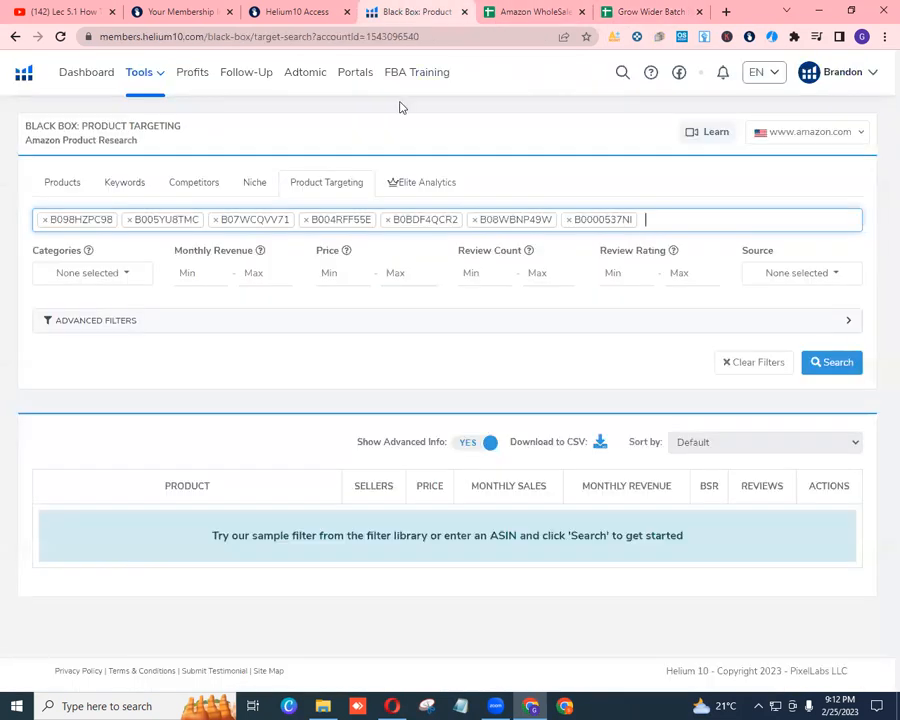
key("ctrl+v")
left_click(466, 241)
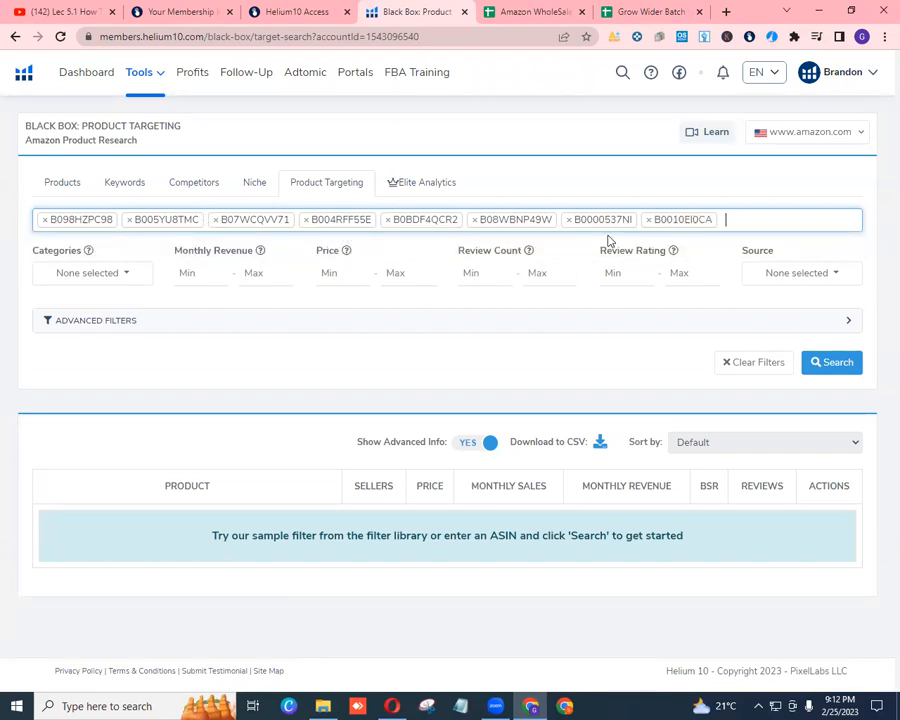
Copy ASIN B009B7SK8M from row 58 of the Google Sheets product list and add it to the Helium 10 product targeting search
left_click(649, 11)
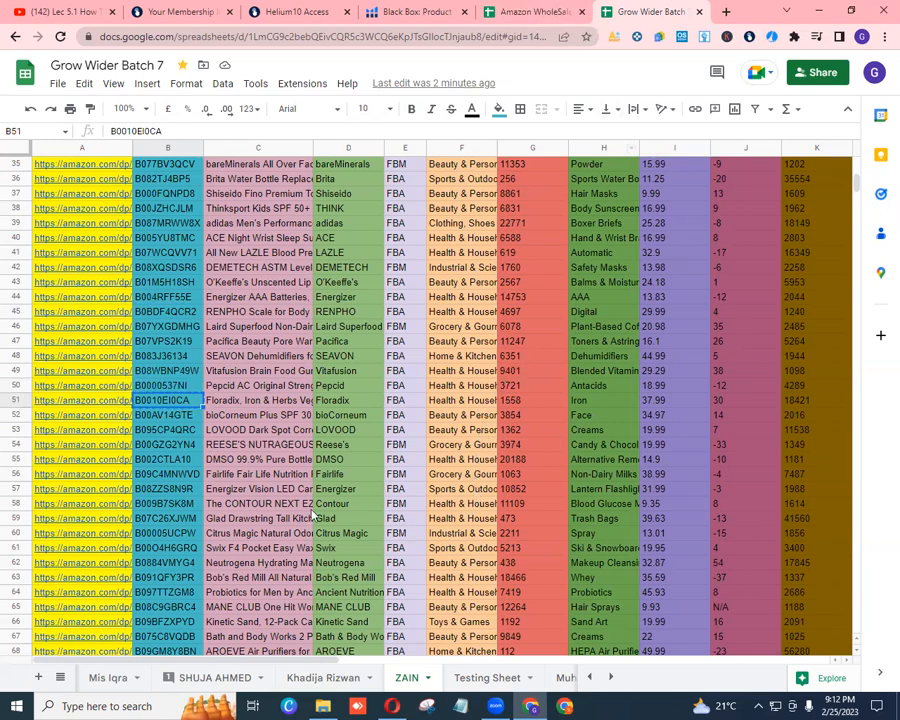
left_click(183, 504)
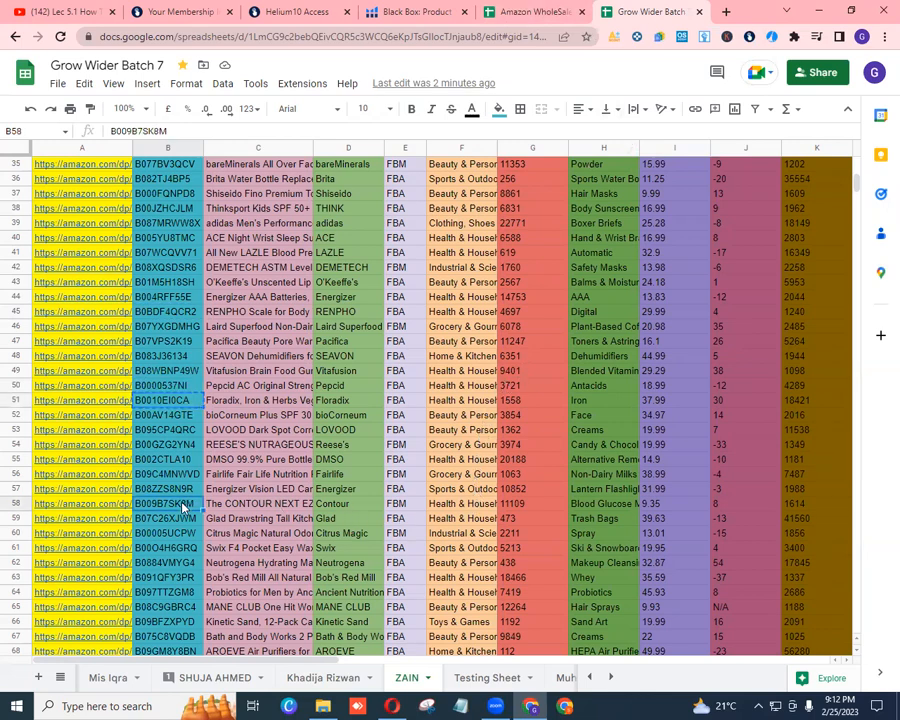
left_click(418, 11)
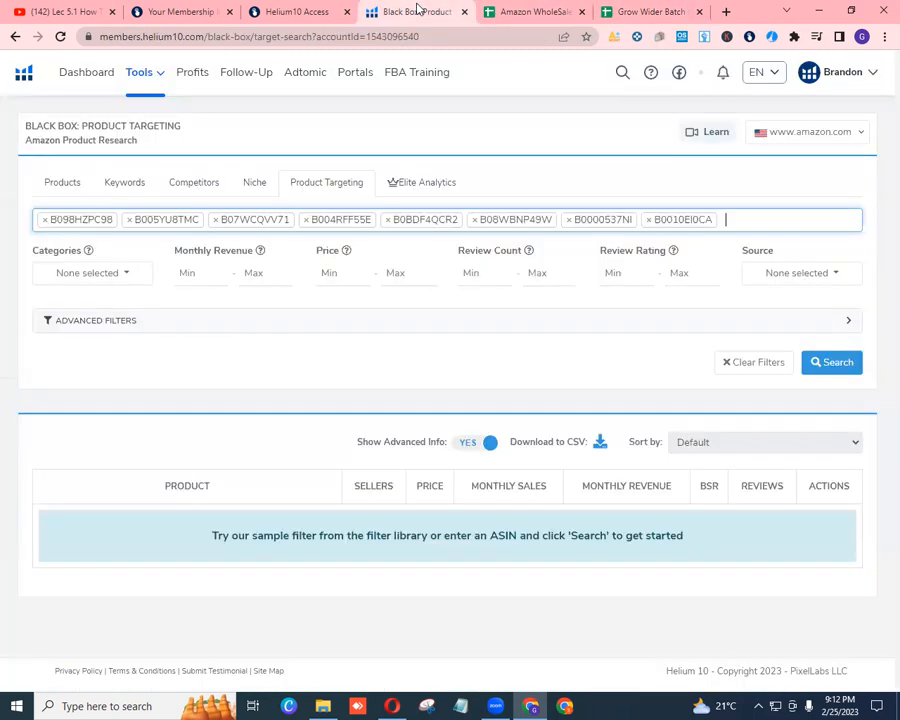
key("ctrl+v")
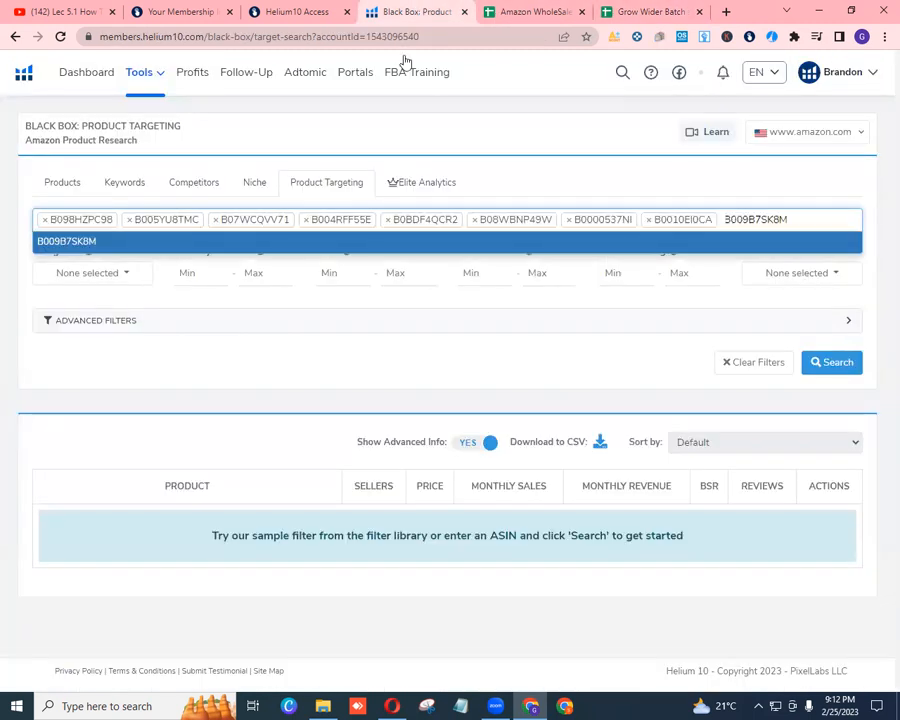
left_click(389, 244)
Copy ASIN B07C26XJWM from row 59 of the Google Sheets product list and add it to the Helium 10 product targeting search
left_click(650, 12)
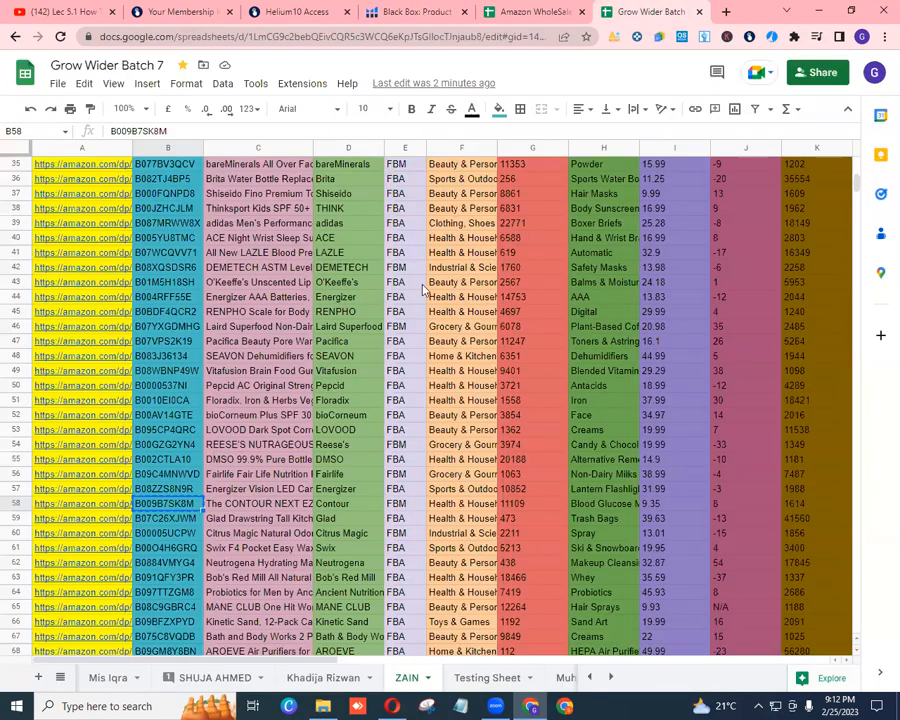
left_click(160, 520)
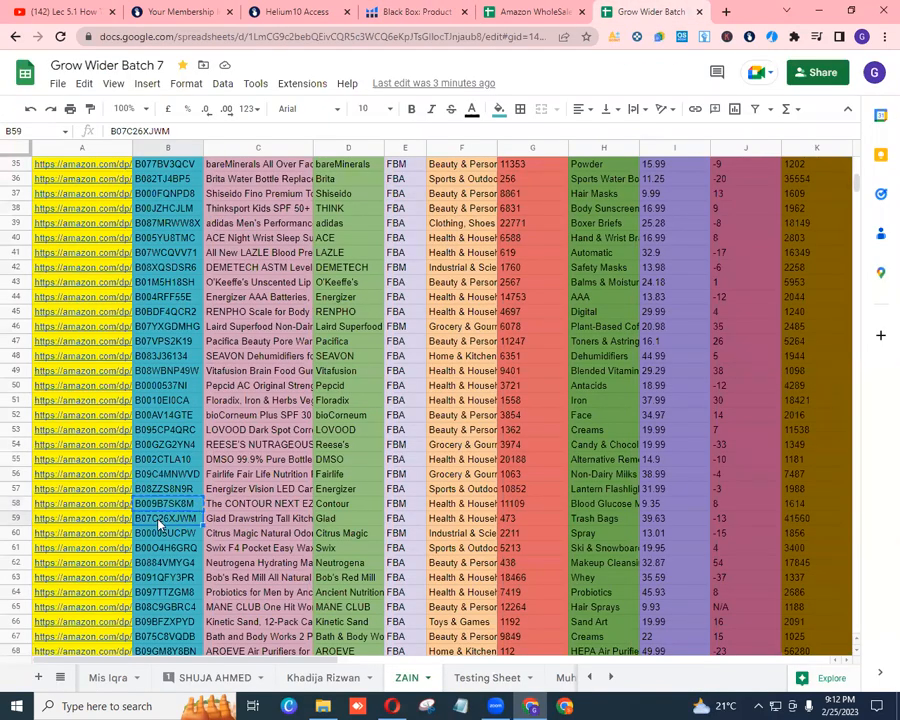
key("ctrl+c")
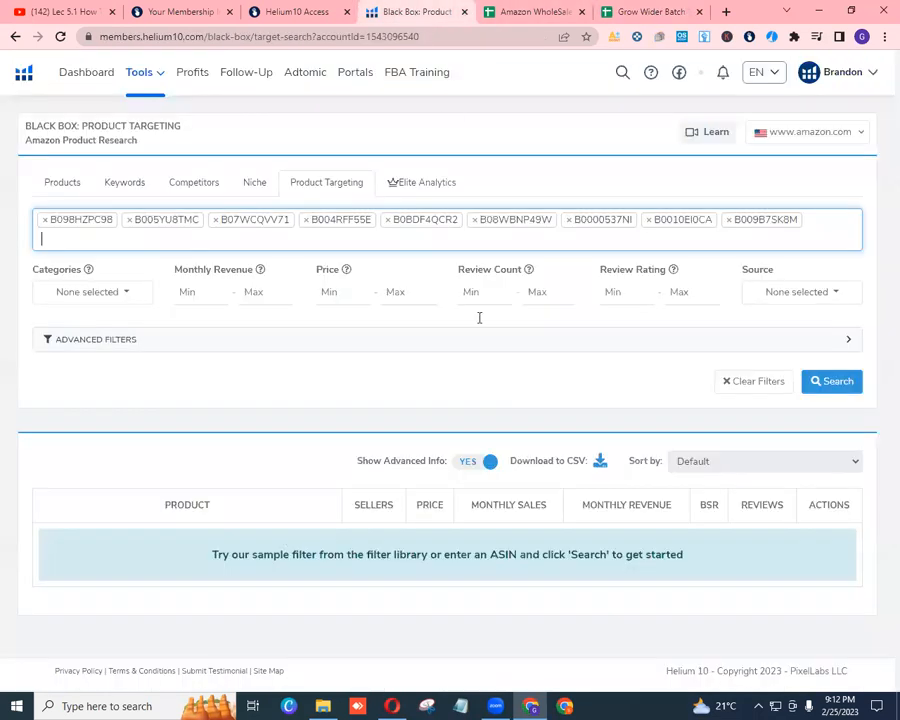
left_click(405, 12)
key("ctrl+v")
left_click(380, 264)
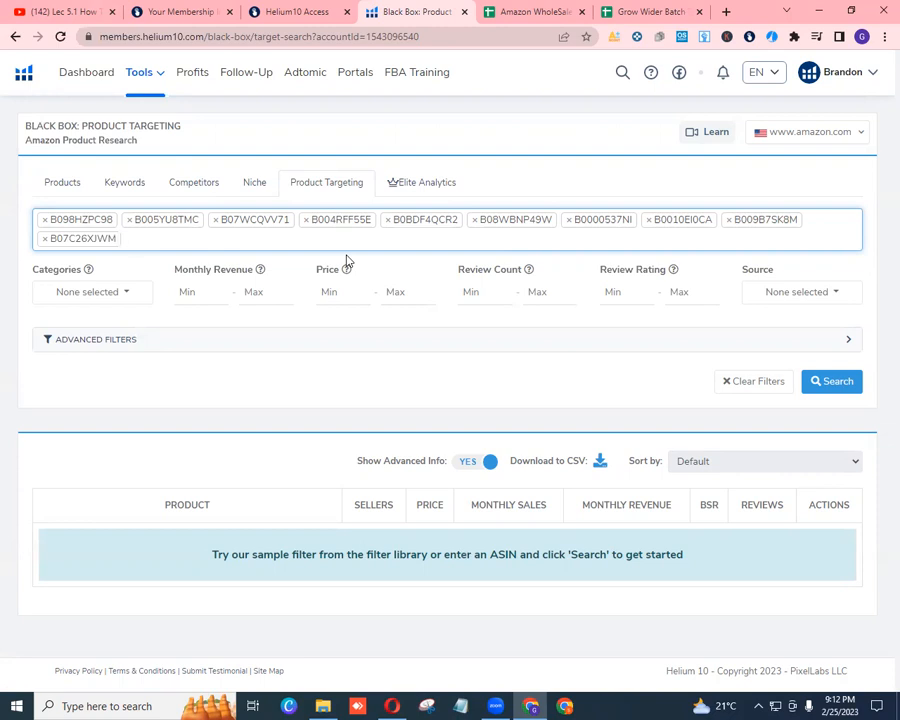
Restrict the product targeting search to the Health & Household category
left_click(127, 294)
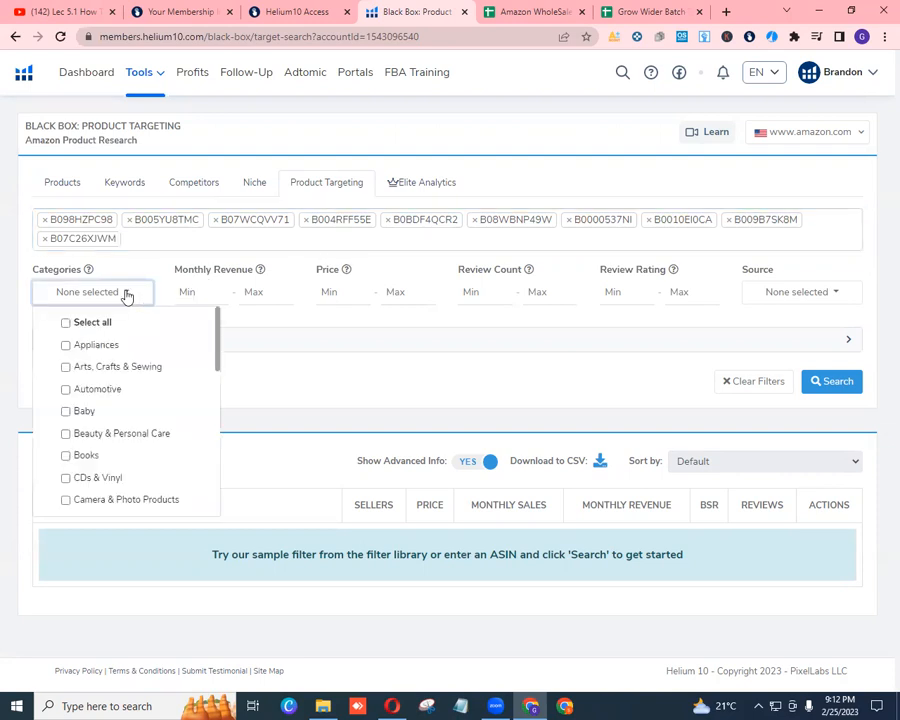
mouse_move(217, 368)
left_mouse_down()
mouse_move(213, 501)
mouse_move(231, 474)
mouse_move(230, 456)
left_mouse_up()
left_click(145, 354)
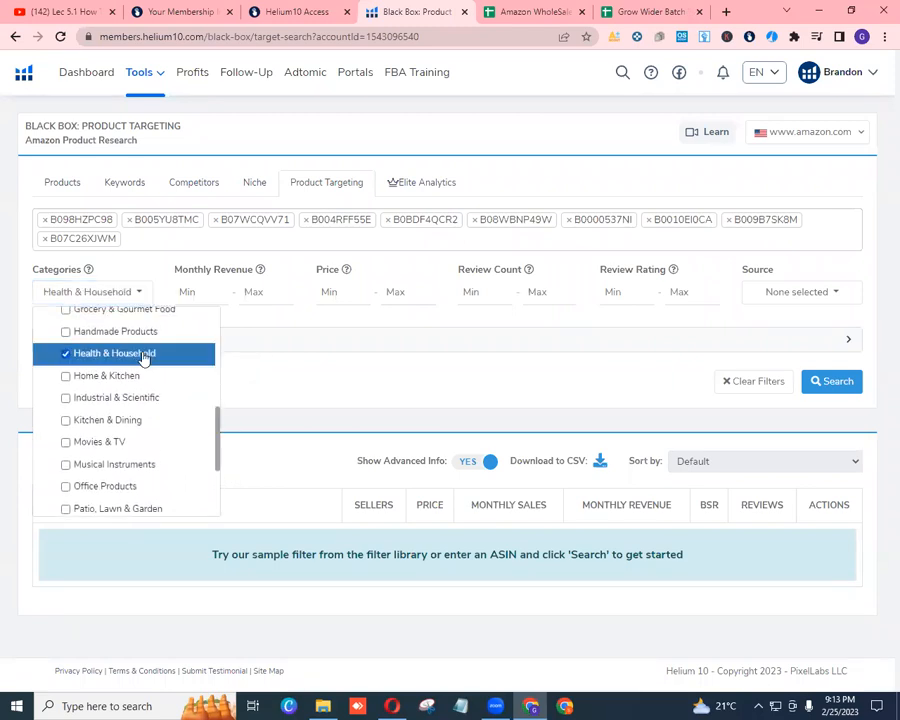
left_click(249, 367)
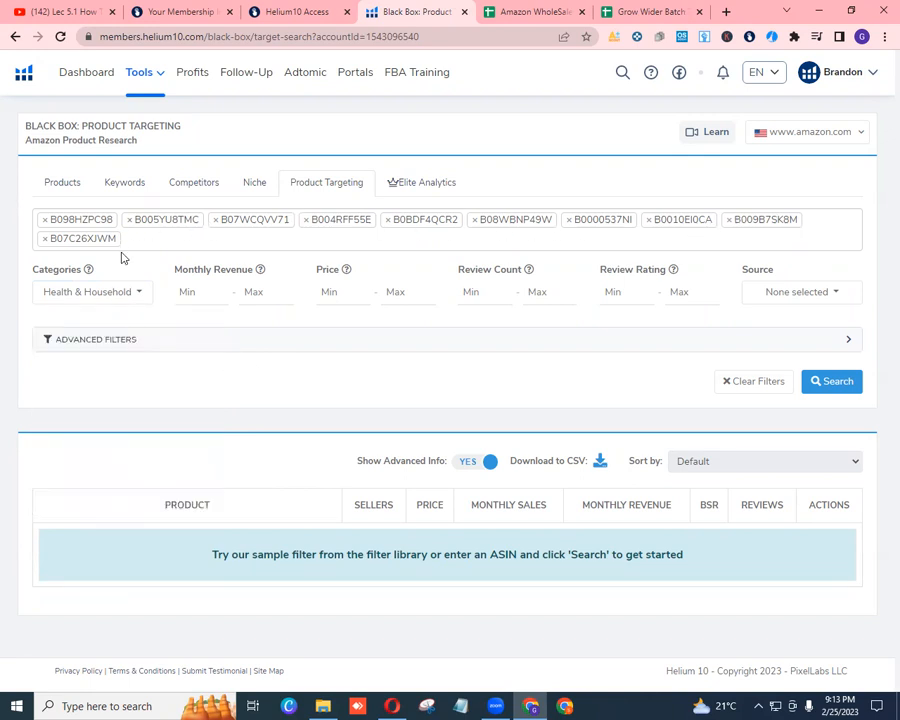
Limit the product targeting search to a price range of 8 to 50
left_click(347, 292)
type("5")
left_click(400, 291)
type("8")
left_click(390, 291)
type("50")
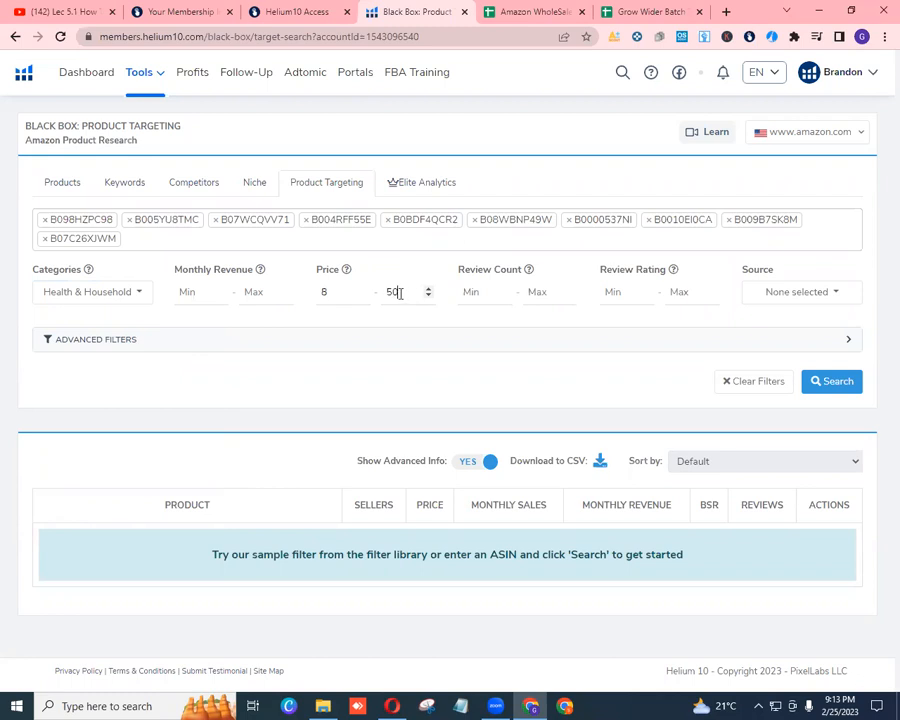
Set the minimum review count to 250 and the minimum review rating to 4.2
left_click(480, 292)
type("250")
left_click(622, 292)
type("4")
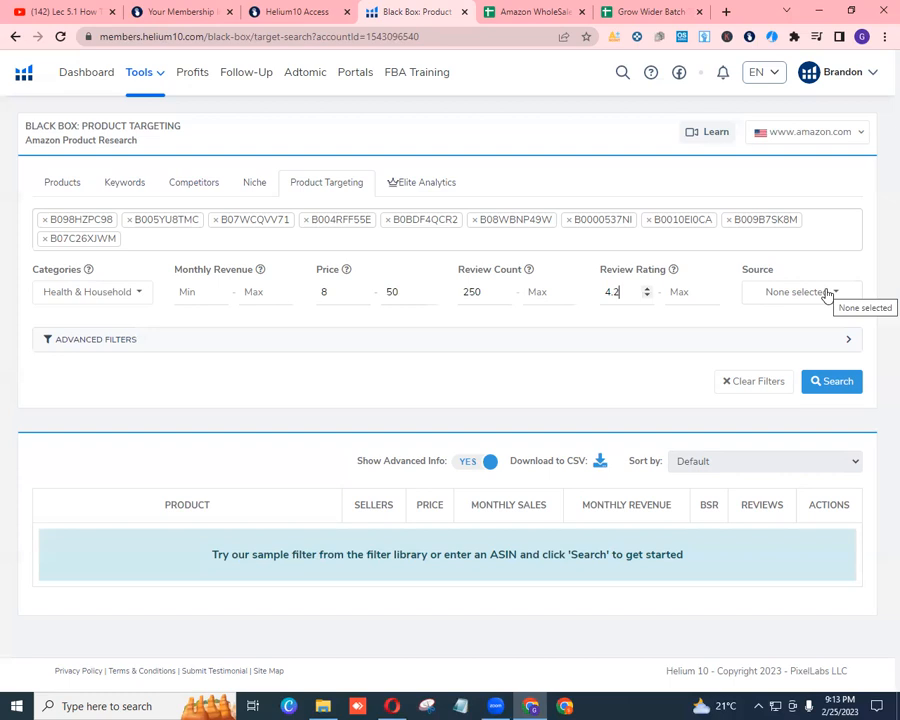
In the advanced filters, set minimum monthly sales to 200 units and the Best Sellers Rank range to 1–60000
left_click(88, 340)
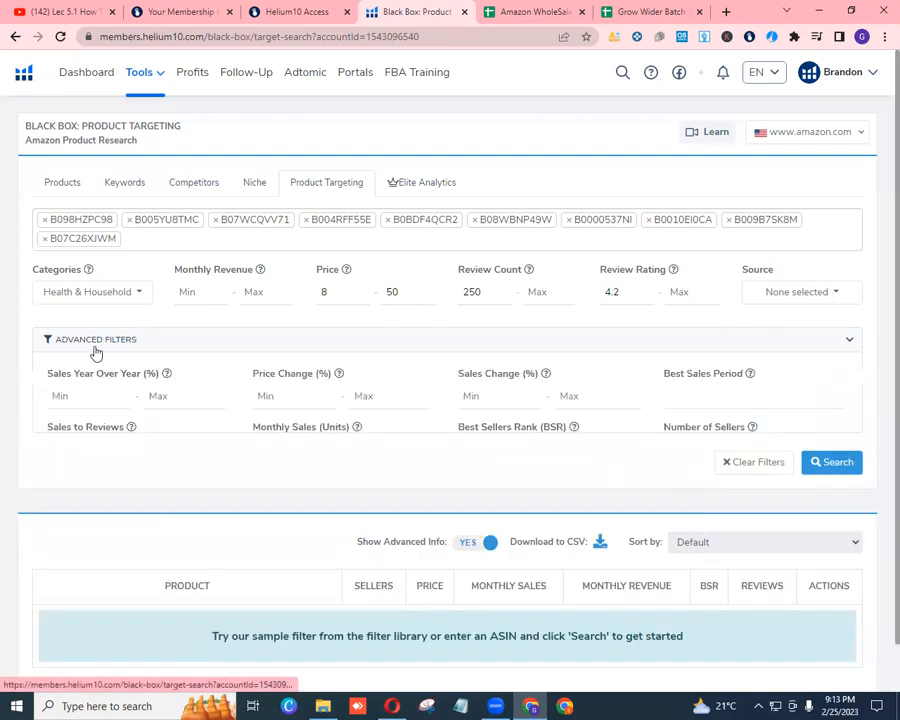
scroll(262, 420, "down", 1)
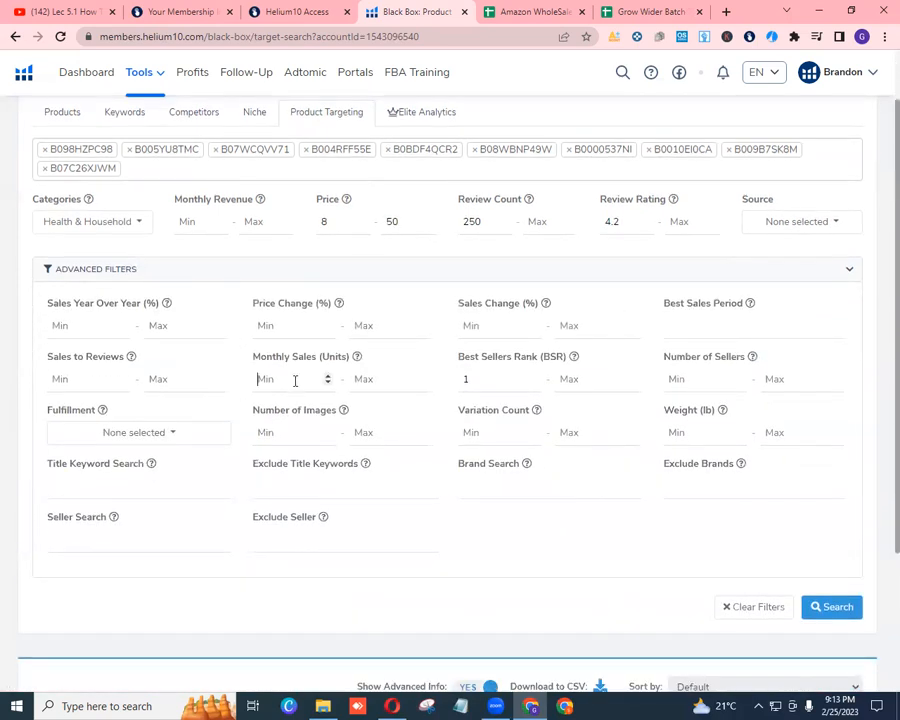
type("200")
left_click(594, 379)
type("60000")
Limit the number of sellers to a range of 5 to 25
left_click(700, 376)
type("5")
left_click(772, 381)
type("2")
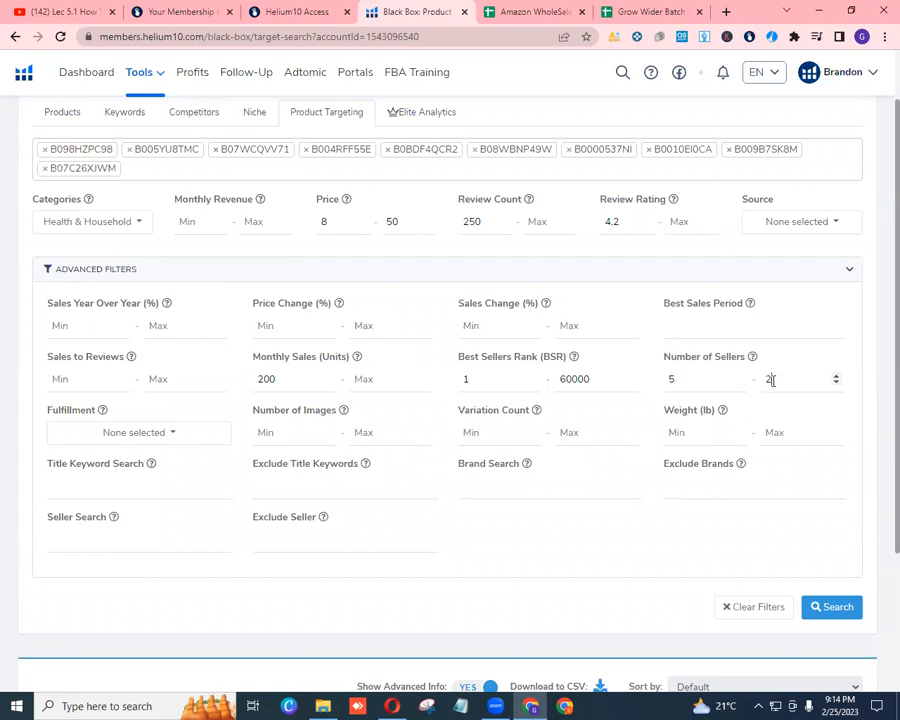
type("5")
Restrict the fulfillment filter to FBA and FBM
left_click(142, 432)
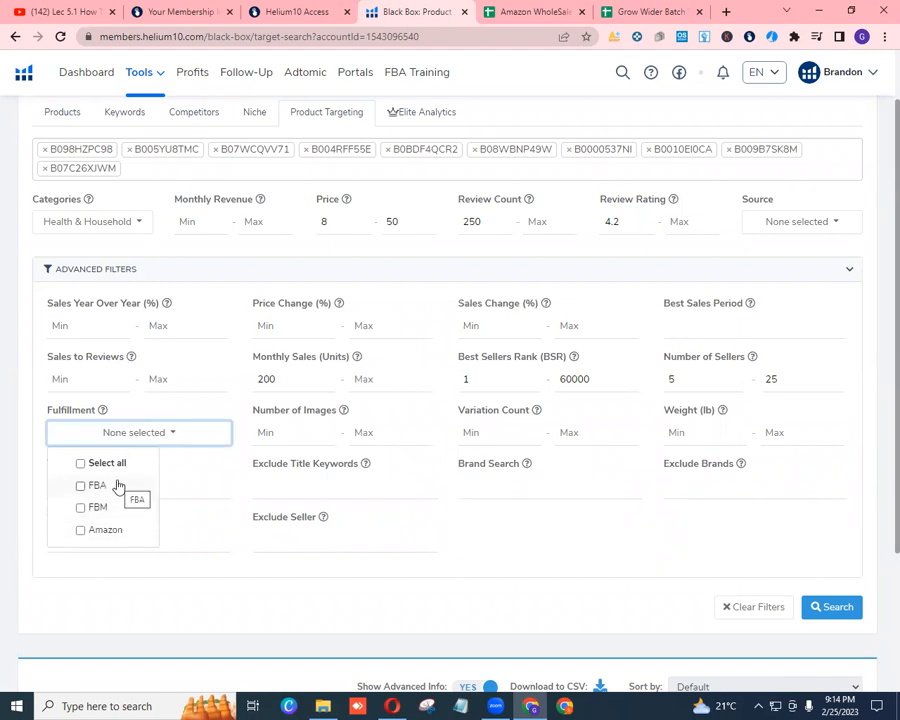
left_click(117, 485)
left_click(116, 509)
left_click(200, 510)
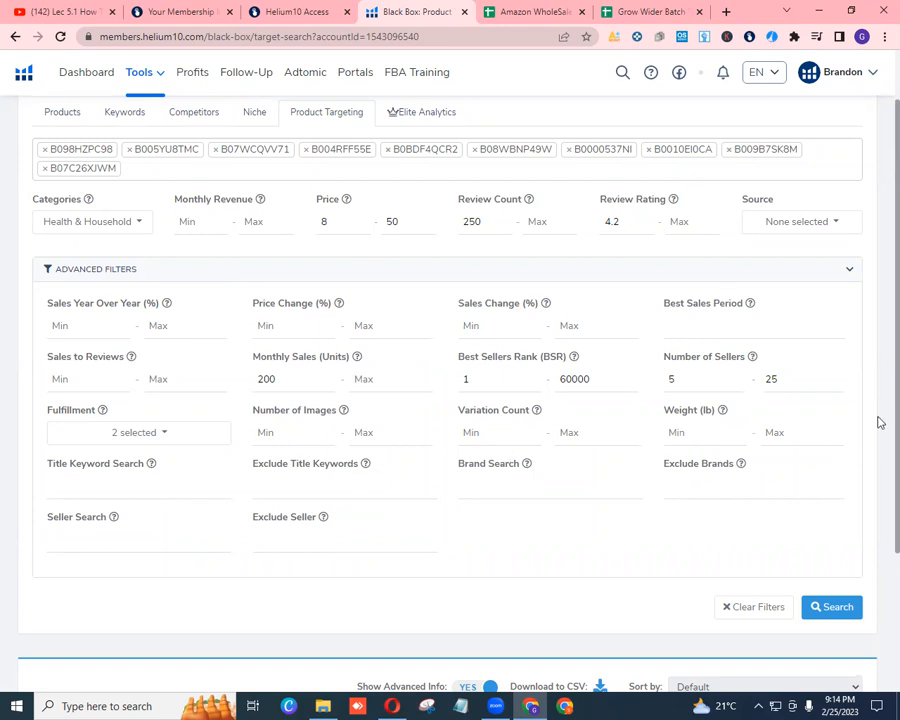
Run the product targeting search with the chosen ASINs and filters
scroll(880, 415, "up", 1)
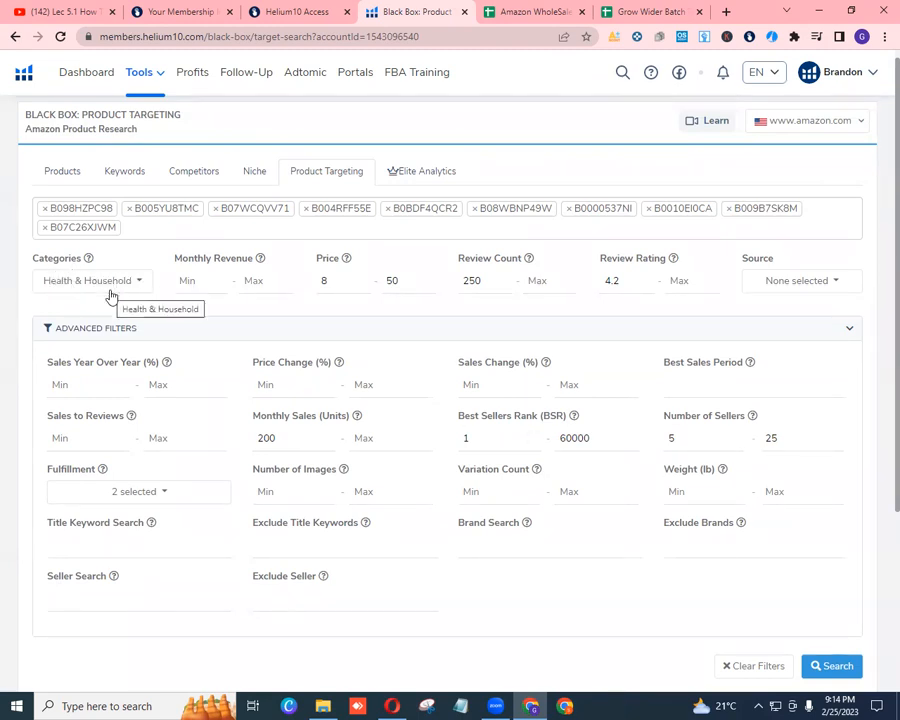
left_click(829, 668)
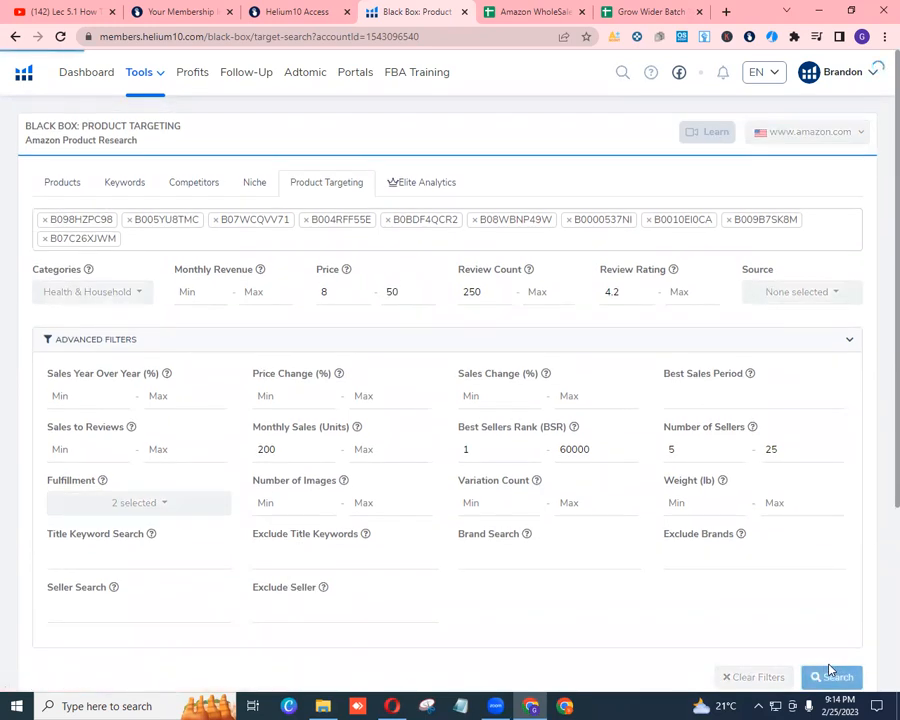
scroll(829, 671, "down", 1)
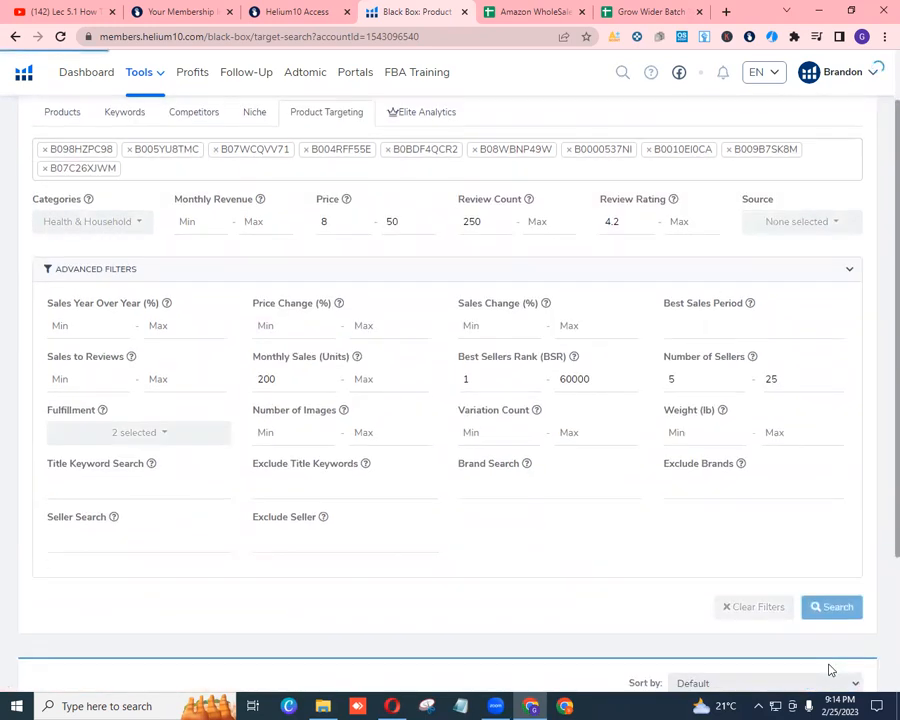
scroll(875, 450, "down", 2)
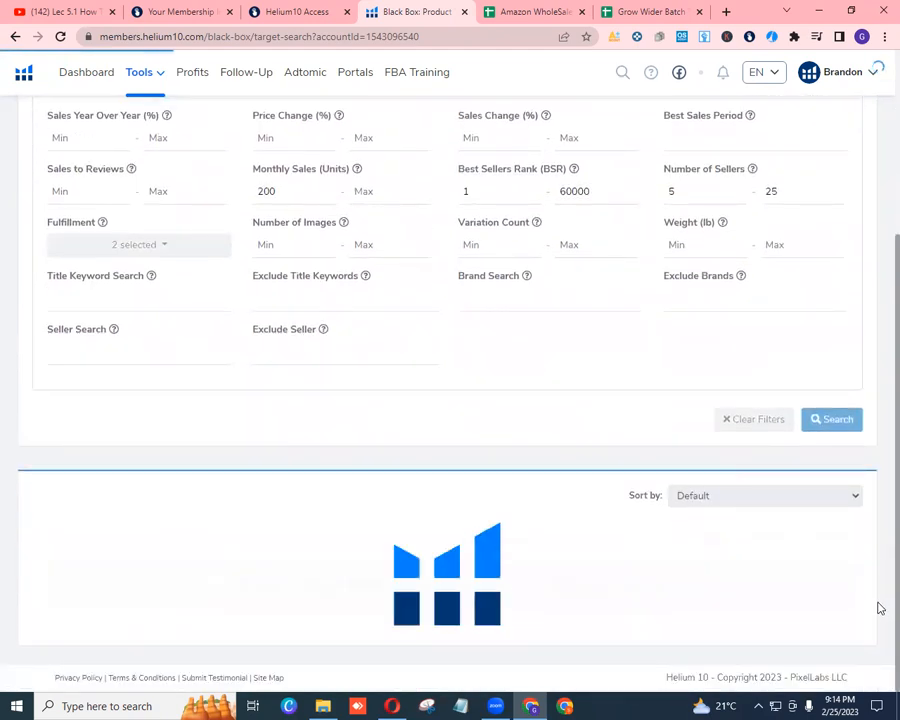
scroll(877, 605, "up", 3)
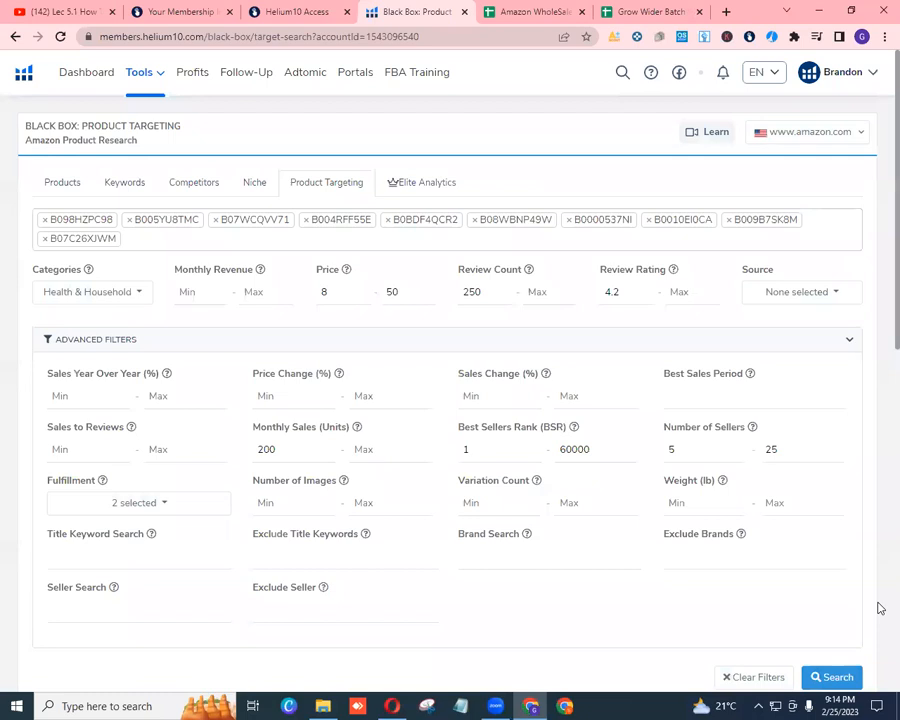
Examine the product targeting results, including the product count and the sellers, price, sales and BSR of the first products
scroll(877, 300, "down", 5)
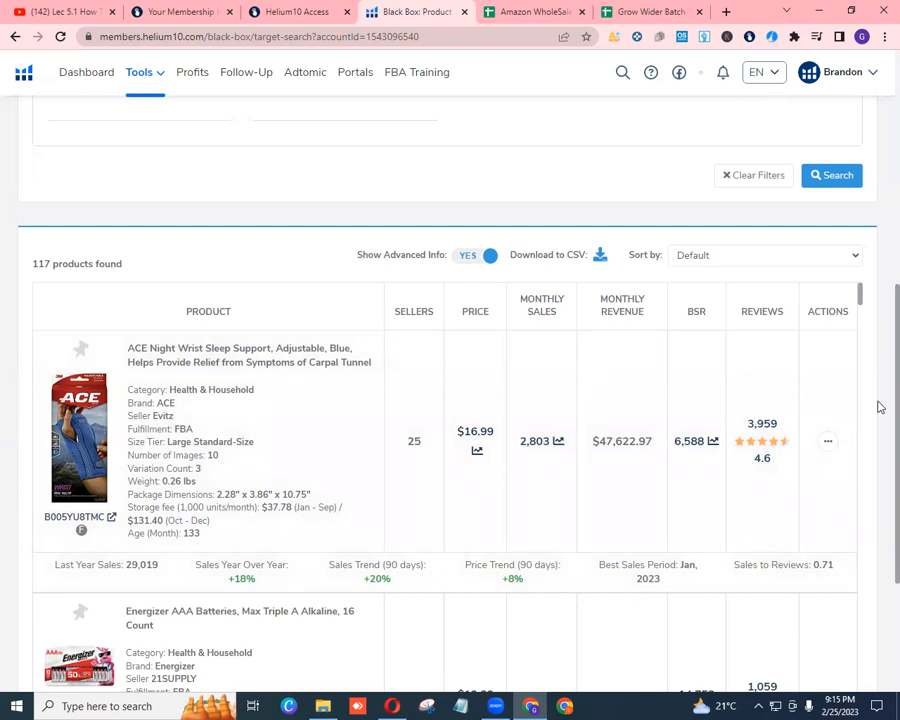
scroll(876, 410, "down", 1)
scroll(876, 418, "down", 1)
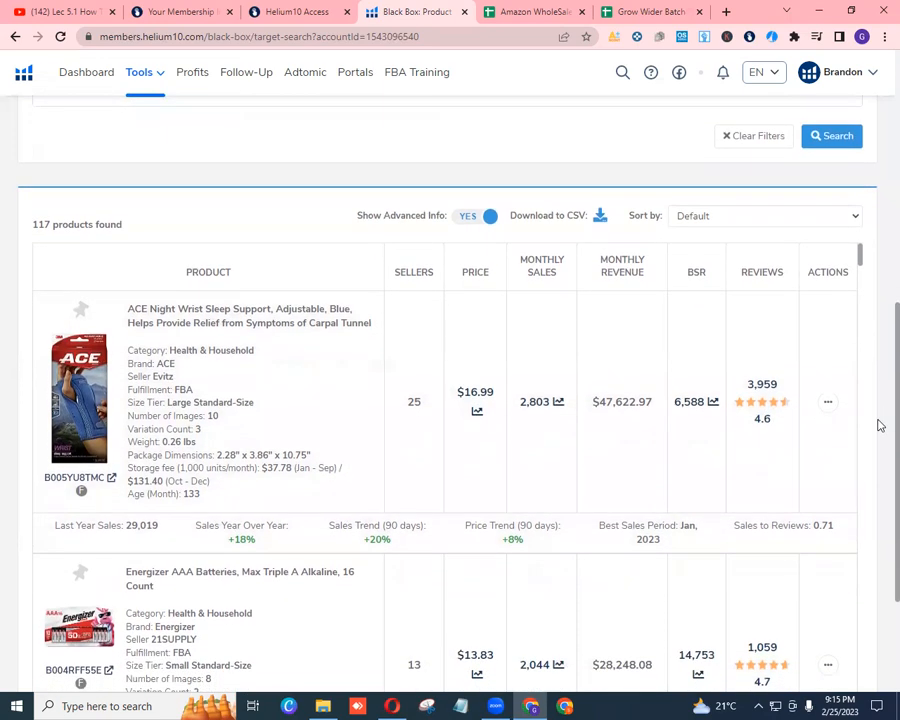
left_click_drag(34, 222, 140, 228)
left_click(164, 231)
scroll(874, 414, "up", 3)
scroll(879, 314, "up", 4)
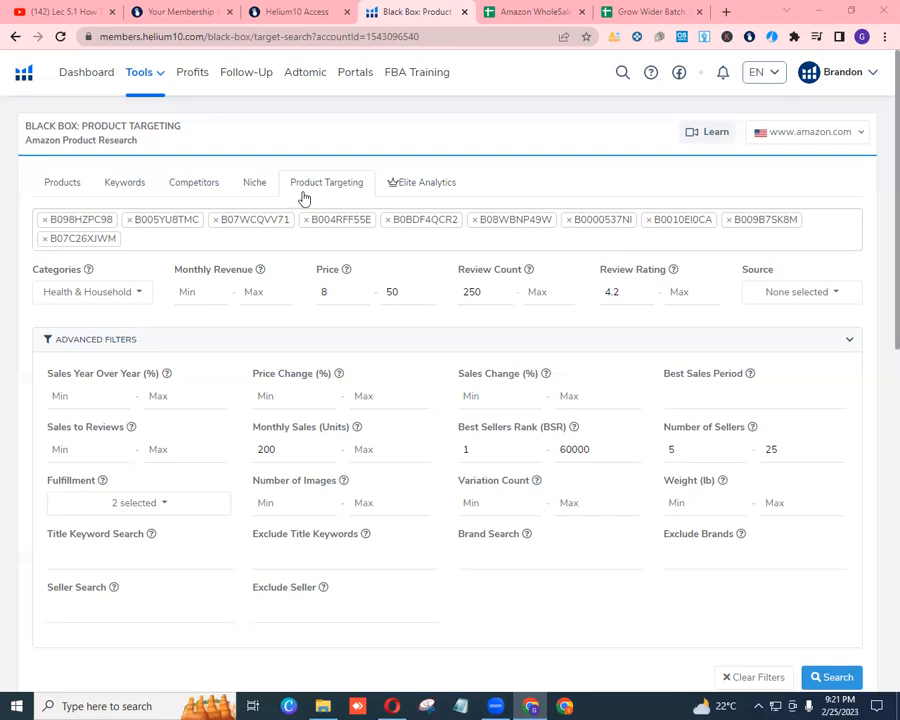
View the Black Box Niche search with its phrase field and return to Product Targeting
left_click(256, 185)
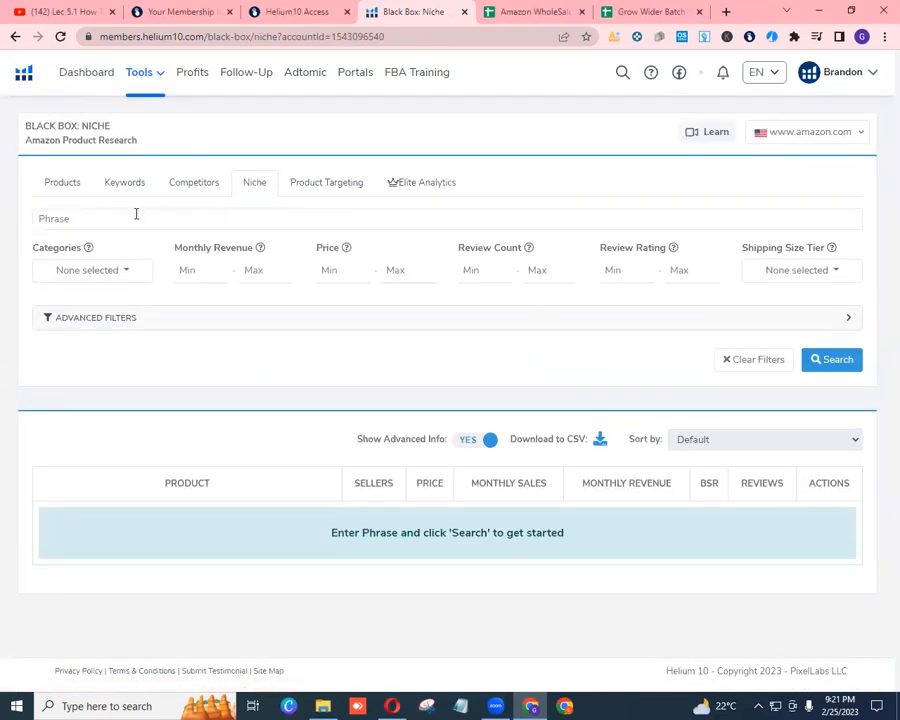
left_click(133, 216)
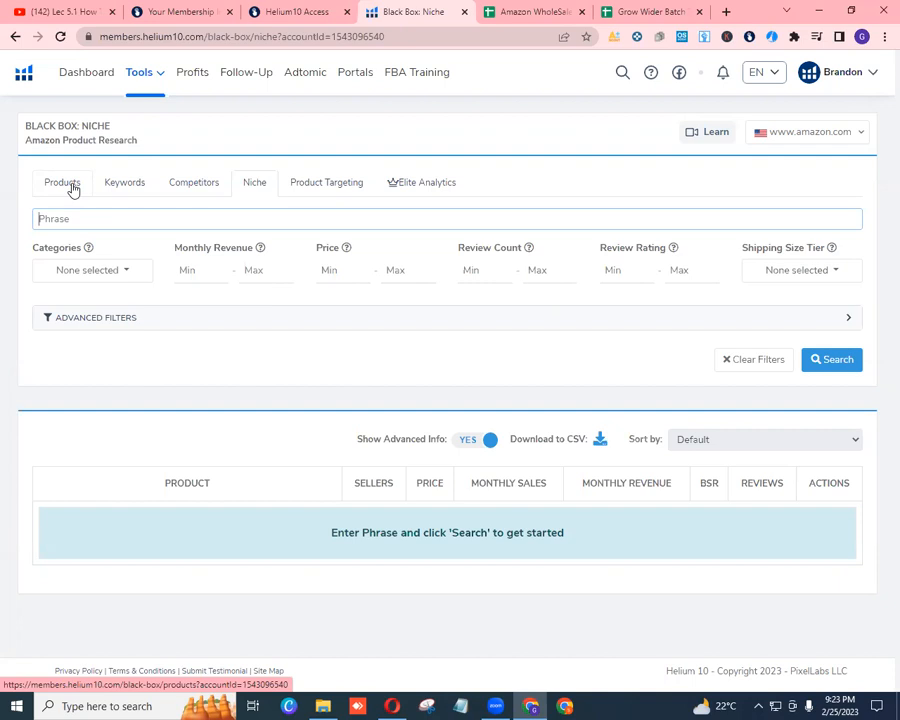
left_click(340, 188)
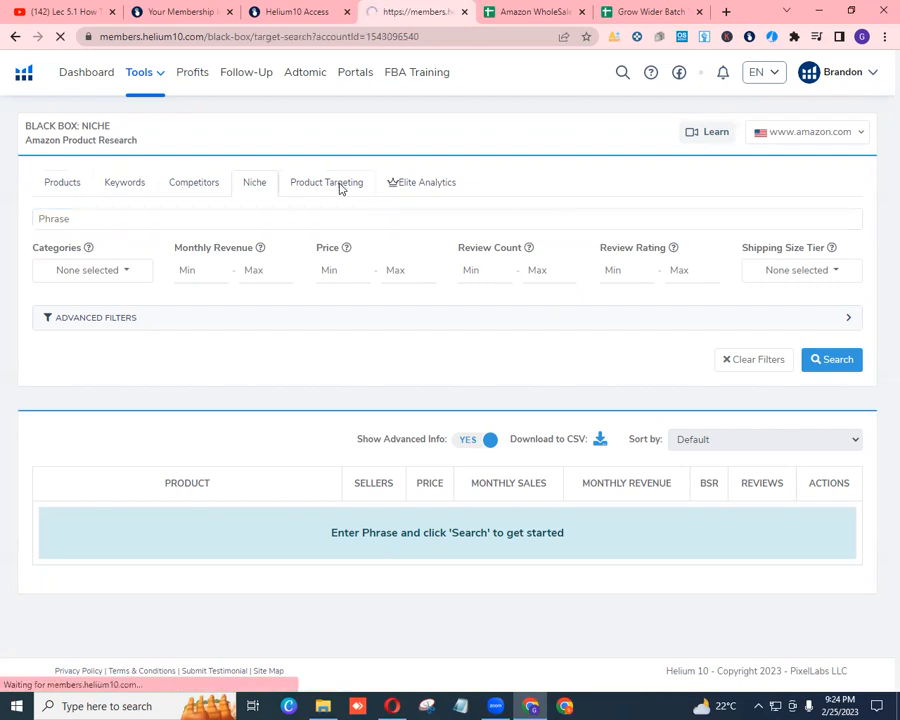